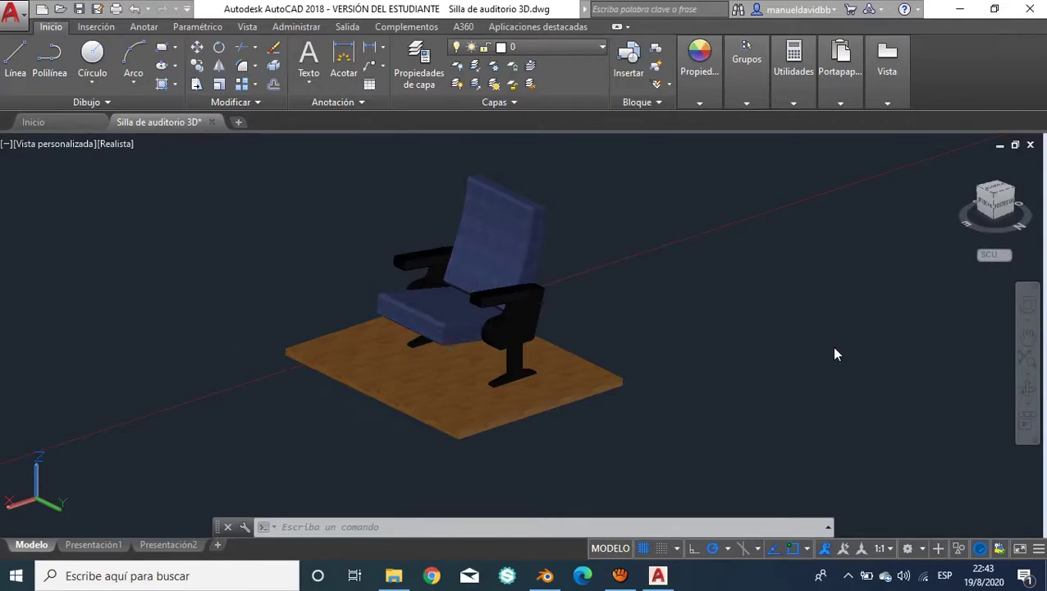
Step: Bring up Blender, dismiss the splash screen and orbit around the default cube
left_click(545, 575)
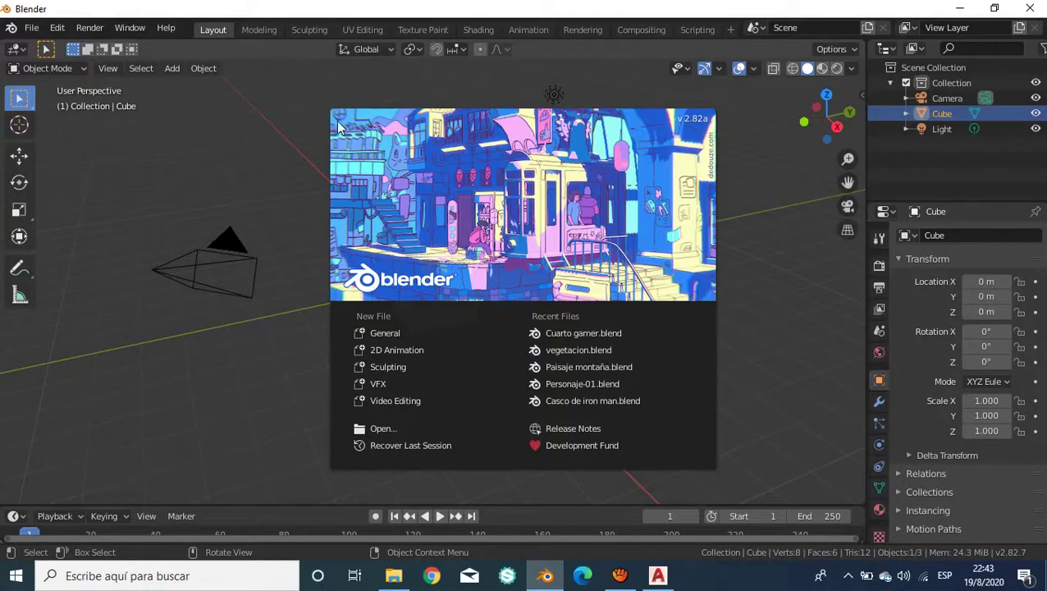
left_click(285, 131)
mouse_move(285, 132)
middle_mouse_down()
mouse_move(437, 224)
mouse_move(342, 215)
mouse_move(426, 222)
middle_mouse_up()
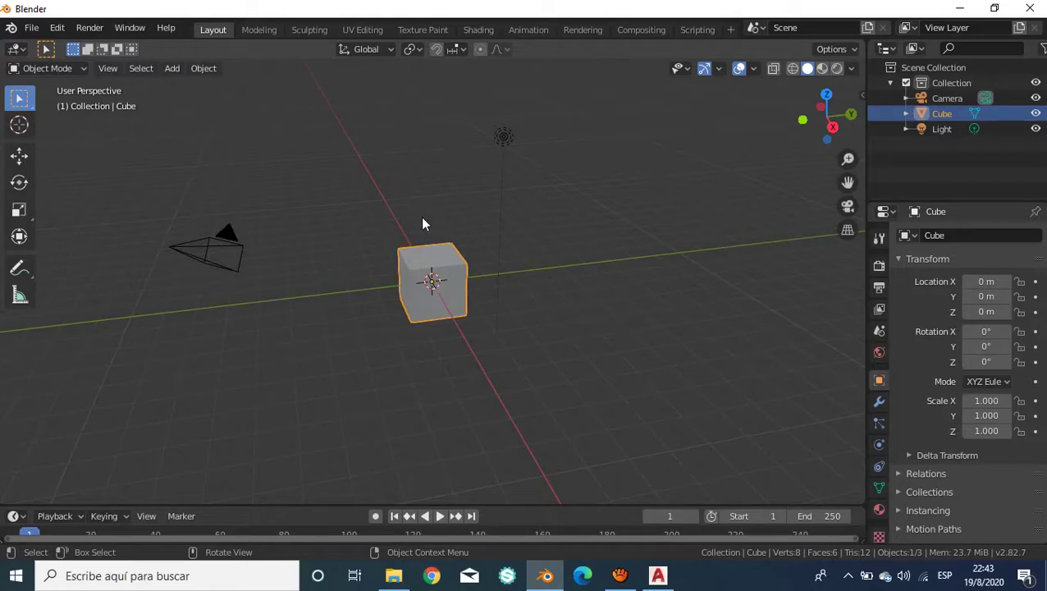
Step: Return to the AutoCAD chair drawing, orbit it to face the viewer and pan slightly right
left_click(661, 577)
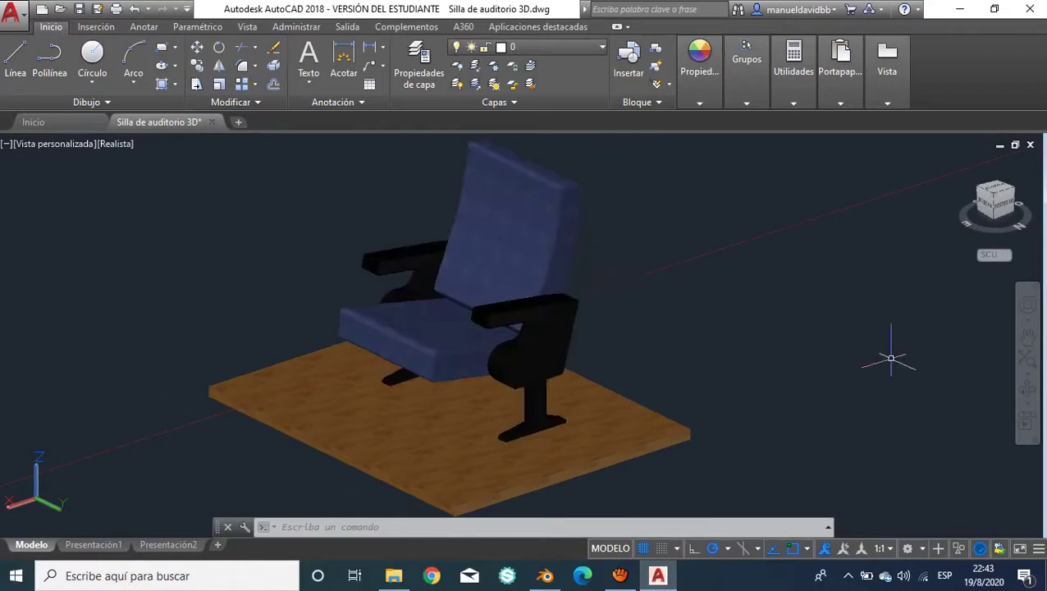
left_click(1028, 396)
mouse_move(433, 279)
left_mouse_down()
mouse_move(636, 262)
mouse_move(442, 276)
left_mouse_up()
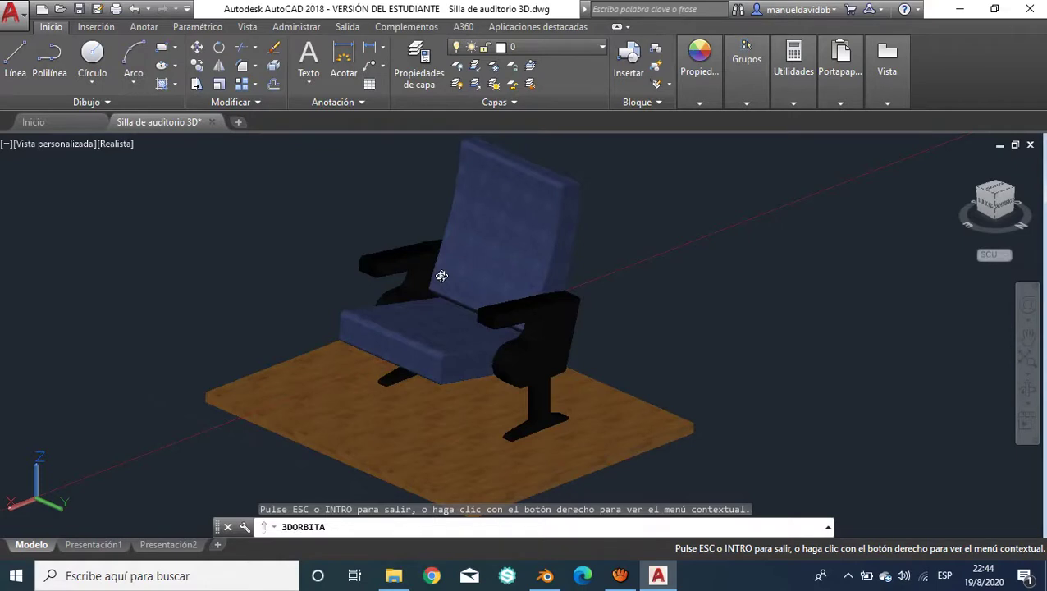
key("Escape")
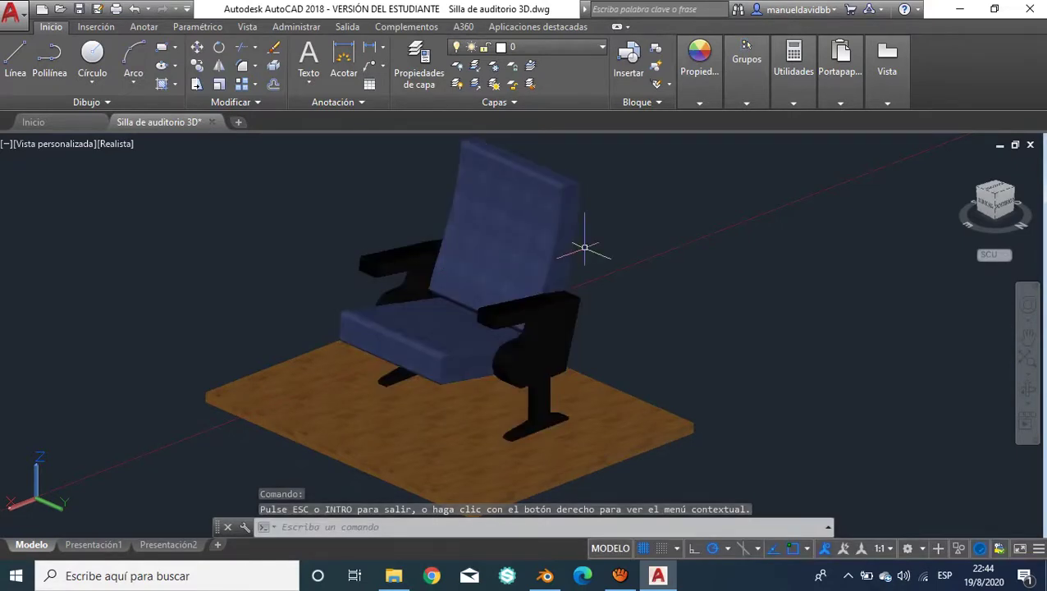
middle_click_drag(584, 247, 590, 248)
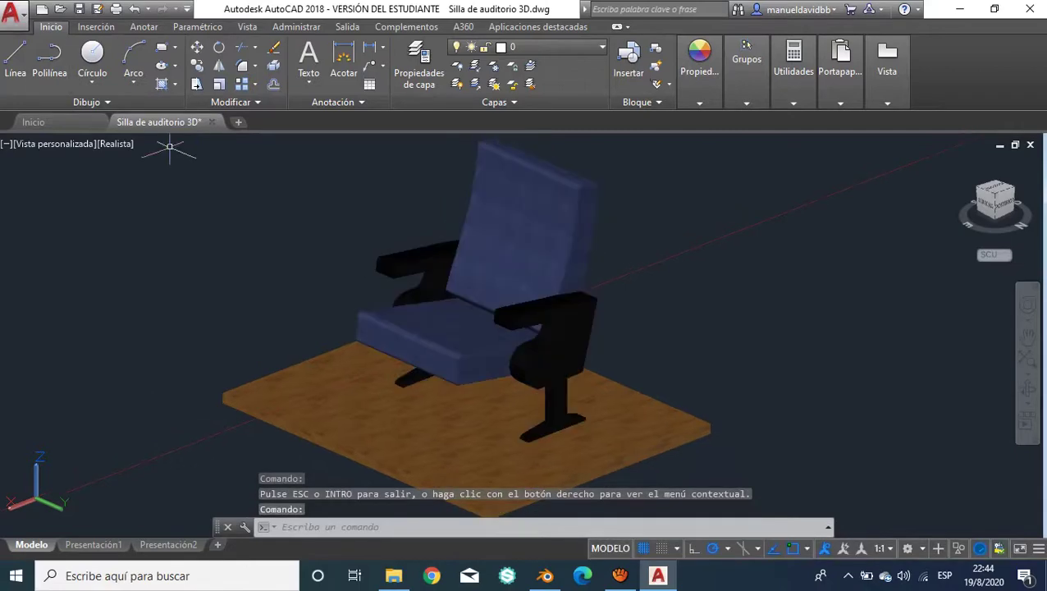
Step: Choose Exportar > Otros formatos from the AutoCAD application menu
left_click(11, 12)
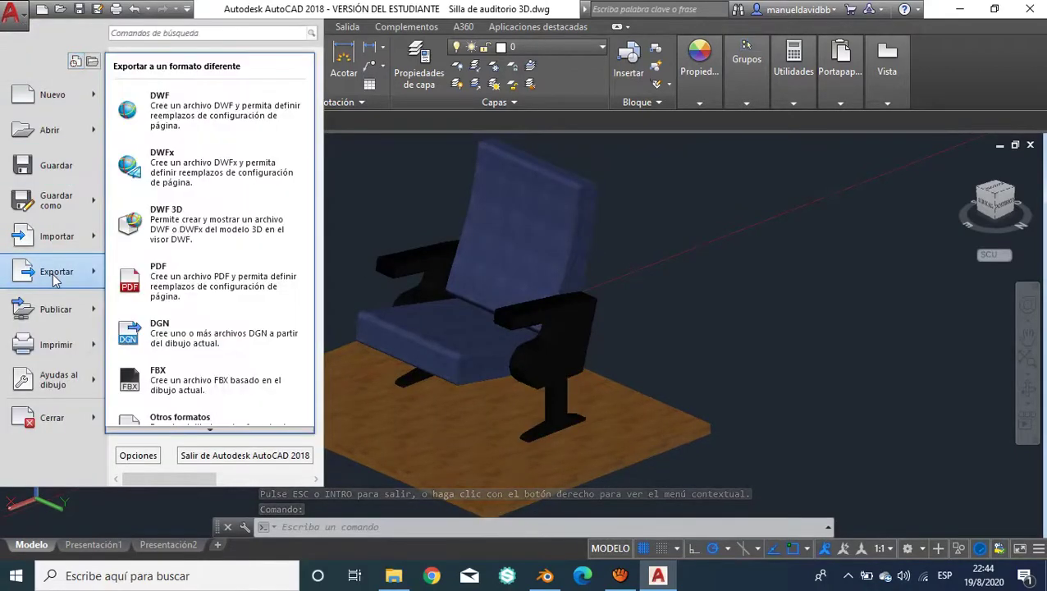
mouse_move(56, 271)
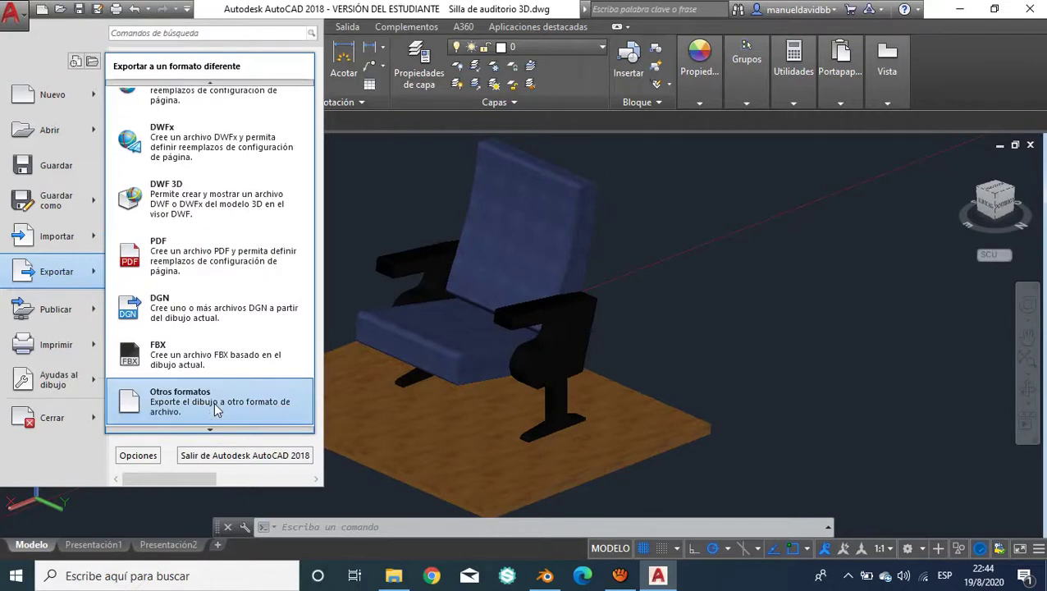
left_click(214, 403)
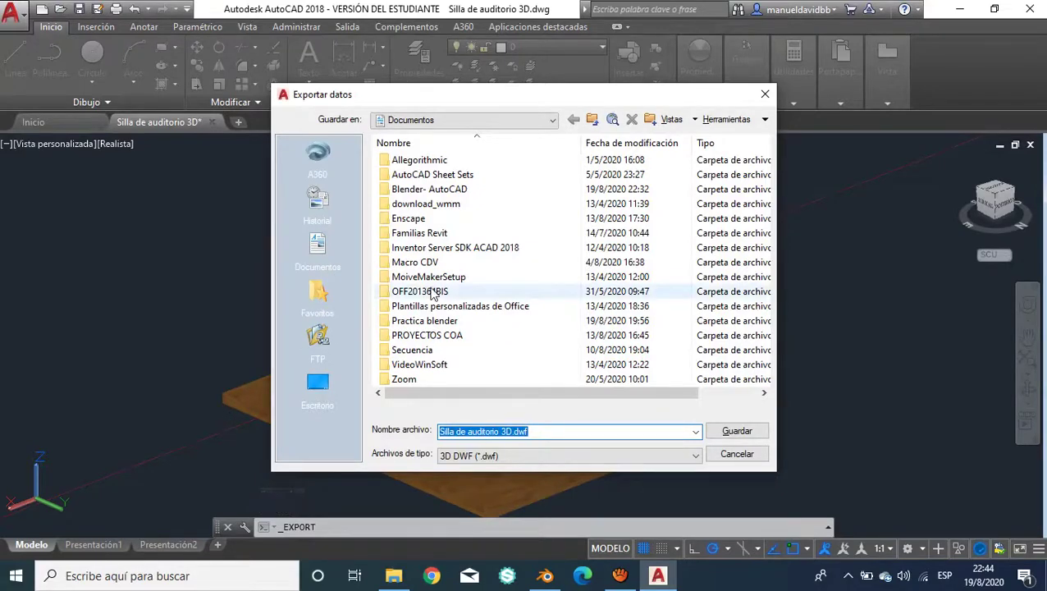
Step: Save 'Silla de auditorio 3D' as Litografía (*.stl) into the Blender- AutoCAD folder
scroll(432, 293, "down", 1)
scroll(432, 293, "up", 1)
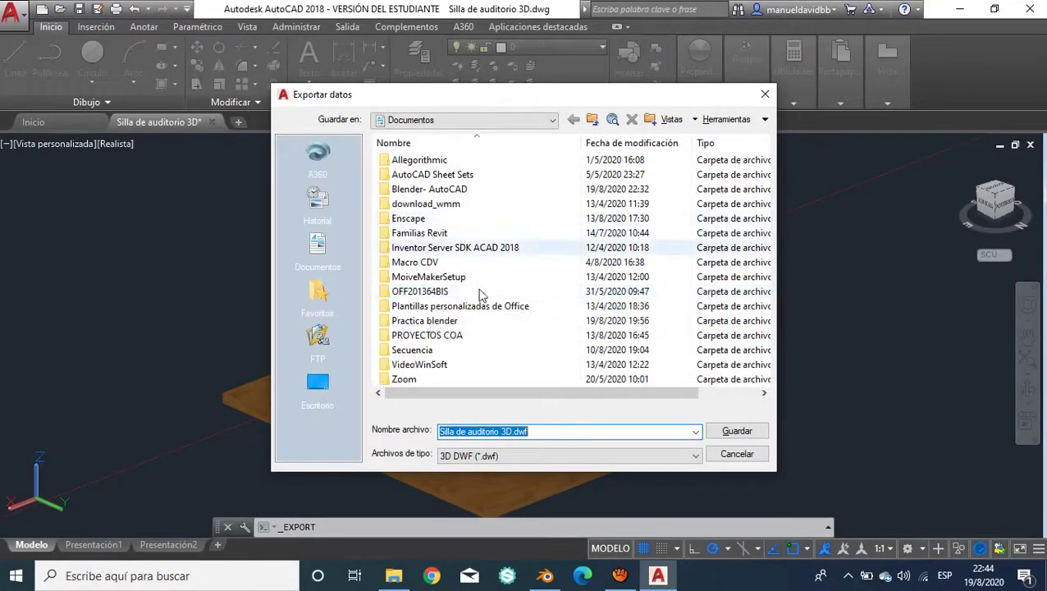
left_click(442, 193)
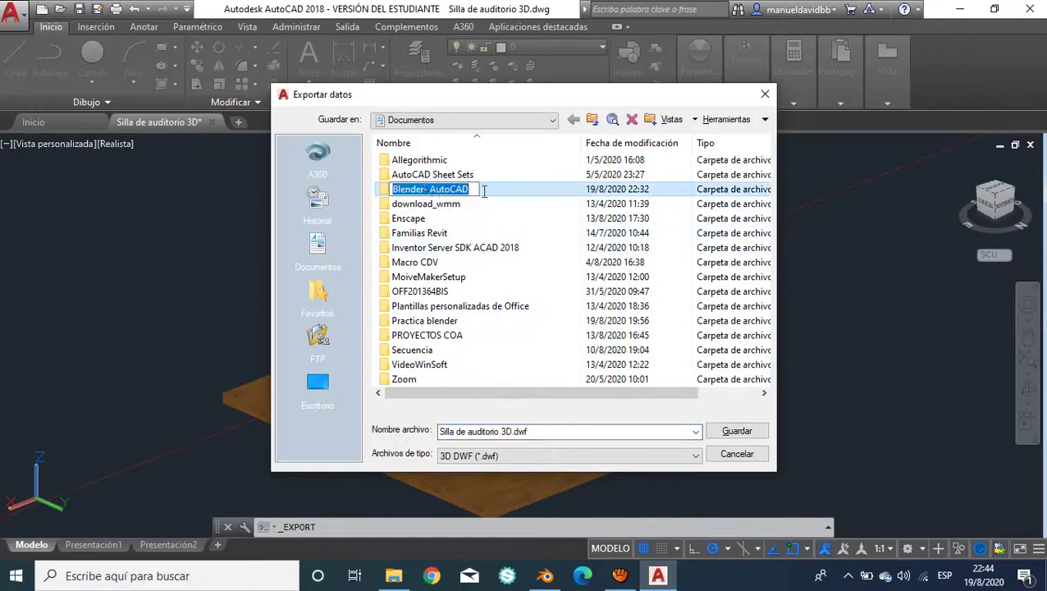
left_click(481, 194)
double_click(466, 192)
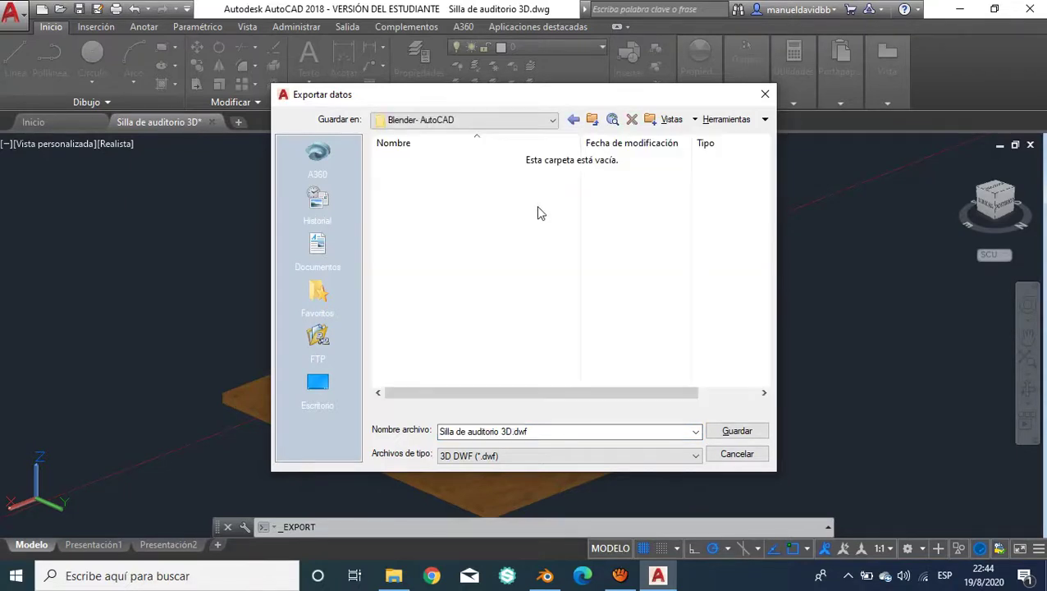
left_click(498, 457)
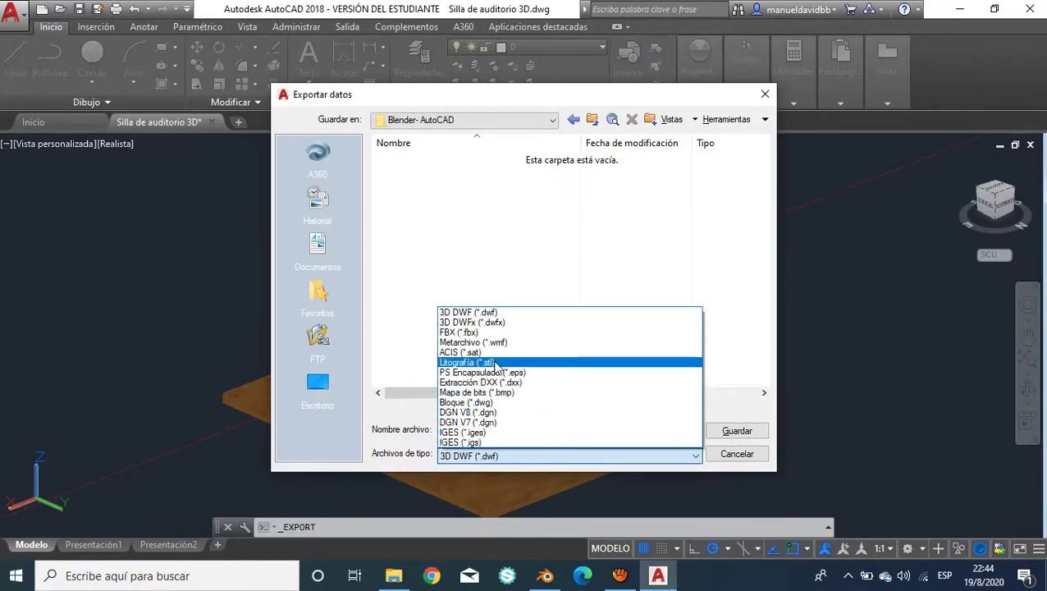
left_click(496, 363)
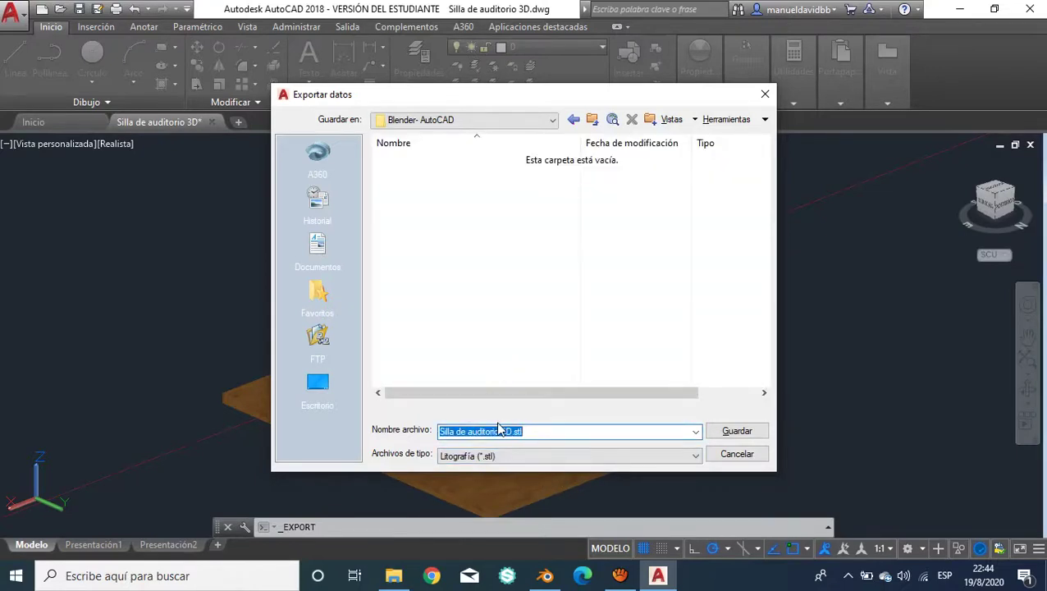
left_click(744, 440)
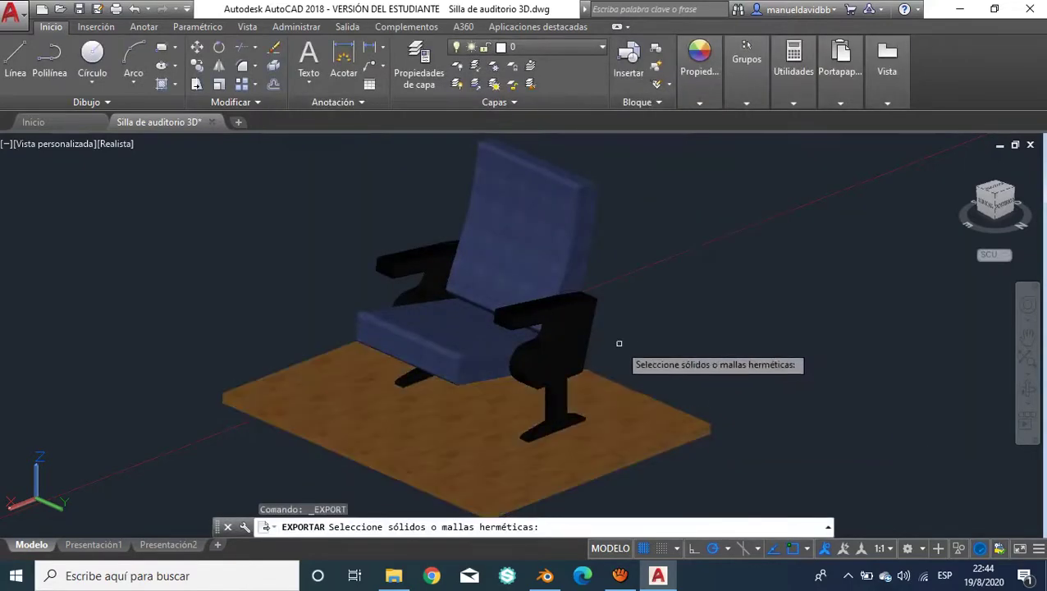
Step: Pick the chair solid and press Enter to write 'Silla de auditorio 3D.stl'
left_click(465, 231)
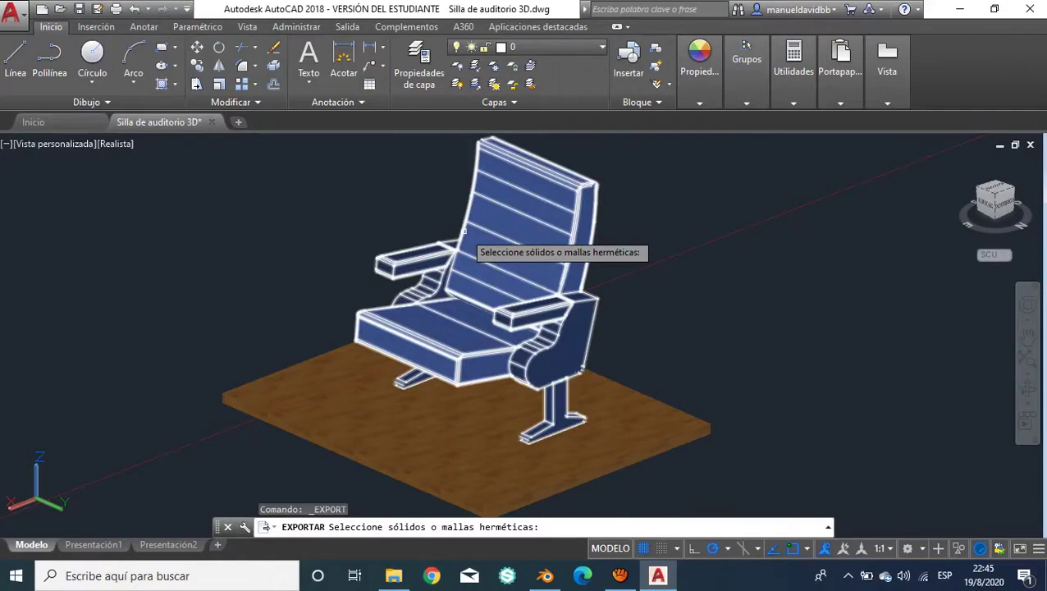
left_click(462, 231)
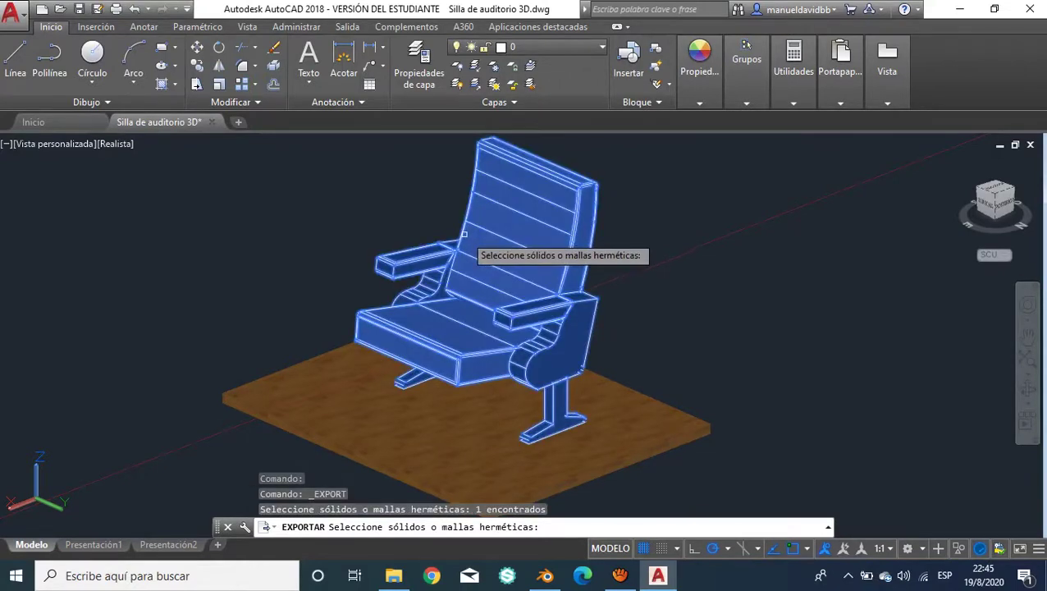
key("Return")
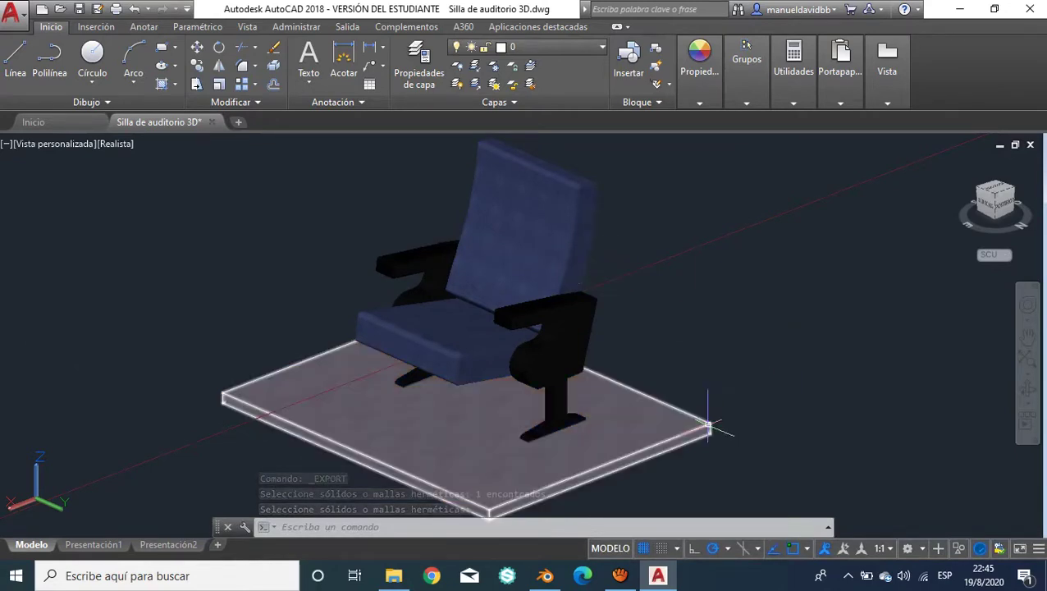
Step: Reopen Otros formatos export into Blender- AutoCAD and decline overwriting the chair STL
left_click(10, 23)
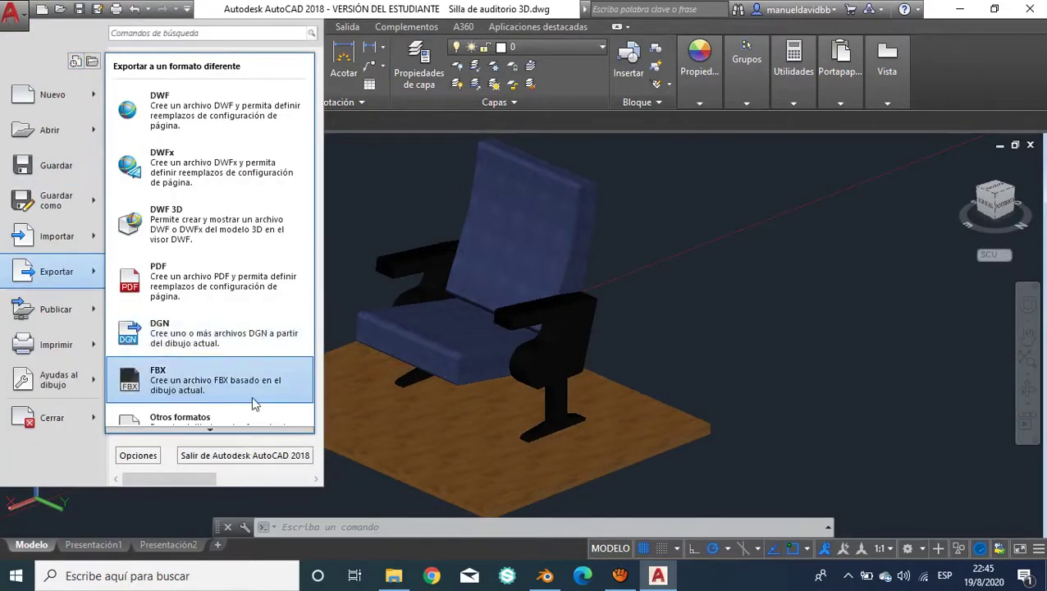
scroll(229, 413, "down", 1)
scroll(229, 412, "down", 1)
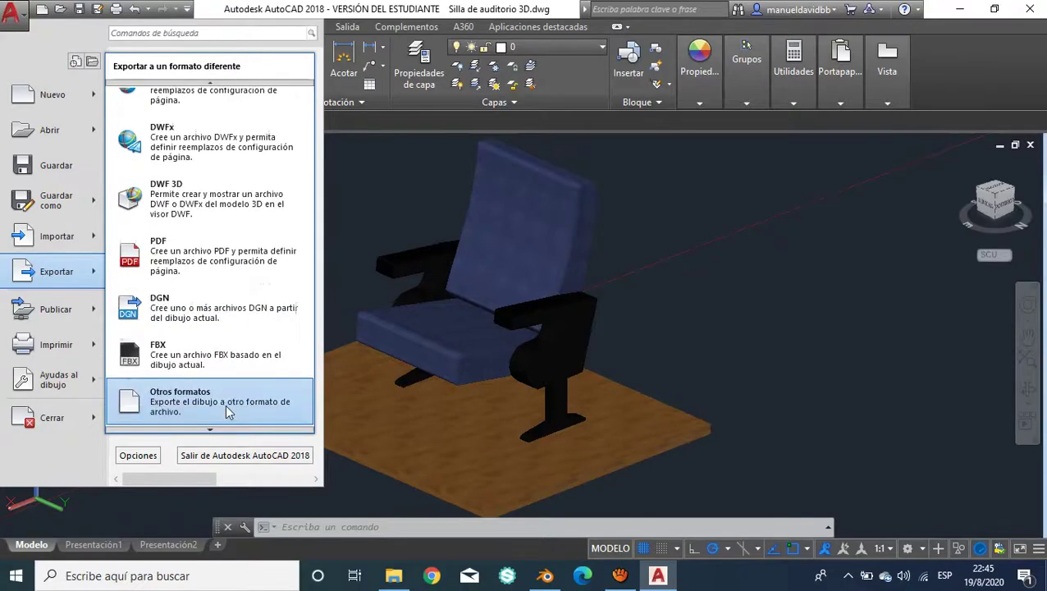
left_click(246, 407)
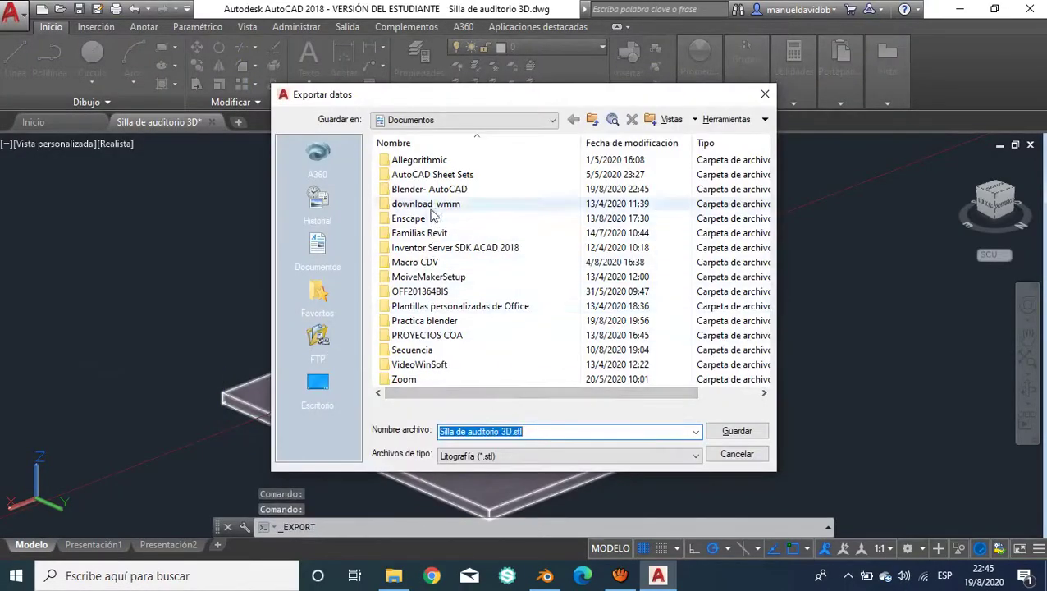
double_click(430, 189)
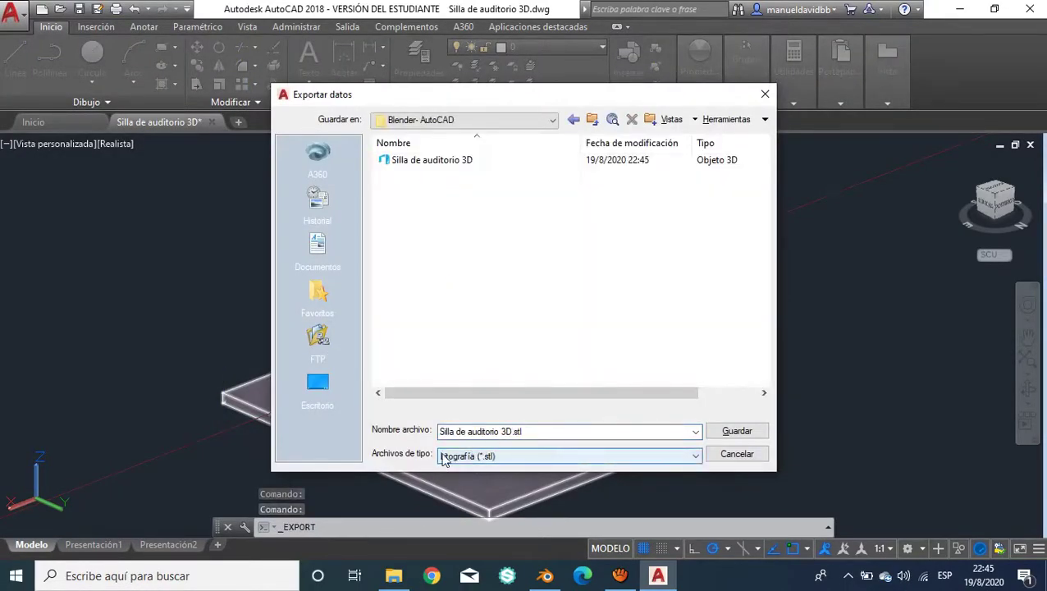
left_click(733, 432)
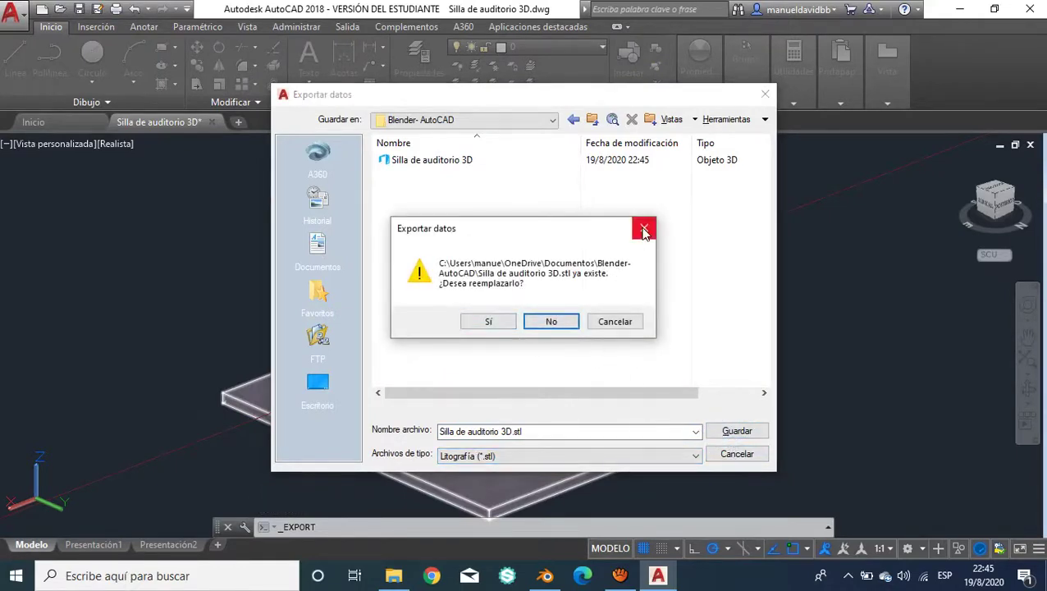
left_click(644, 228)
Step: Replace the export file name with 'Suelo'
left_click(528, 429)
left_click_drag(529, 428, 382, 431)
type("sUE")
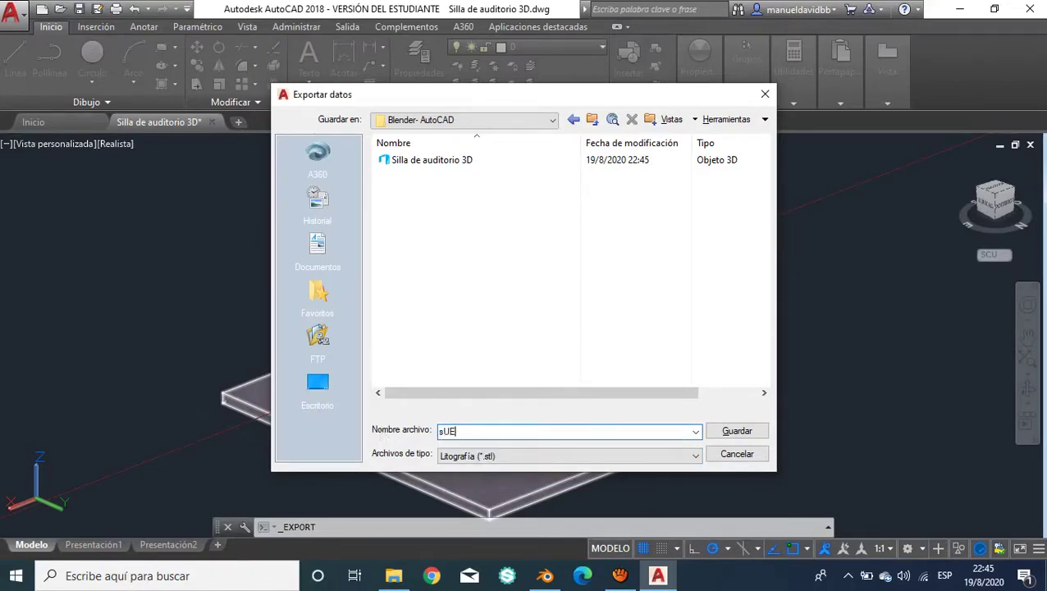
key("BackSpace")
type("Suelo")
Step: Save 'Suelo.stl' with only the wooden floor slab selected for export
left_click(714, 433)
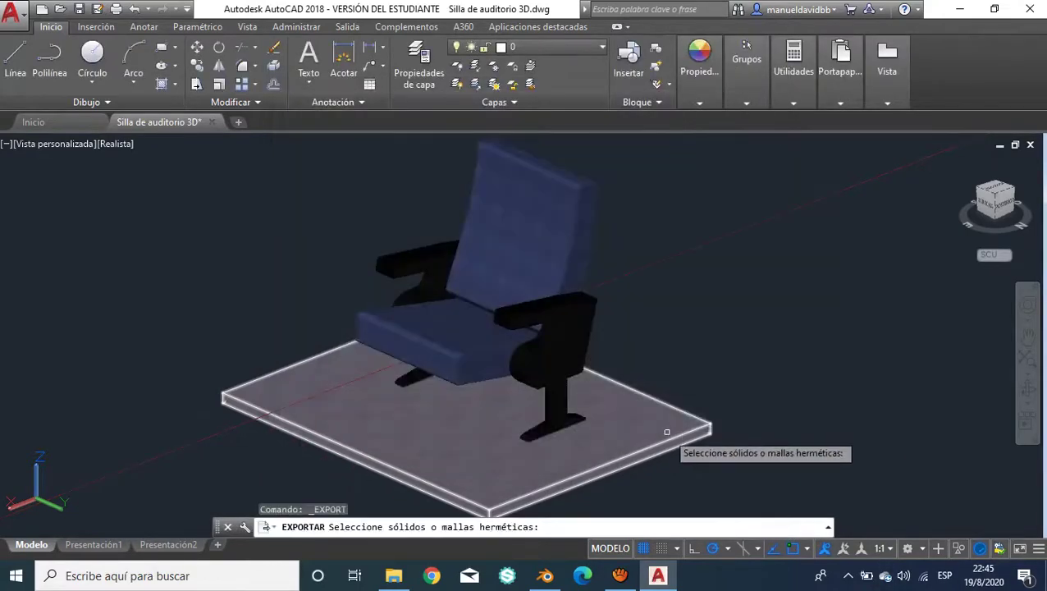
left_click(676, 426)
key("Return")
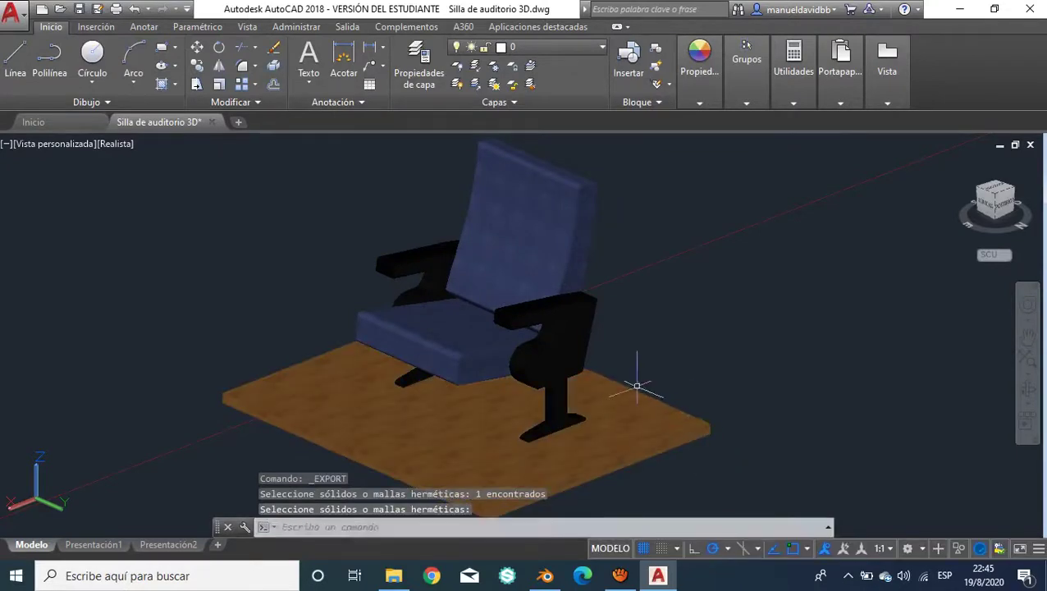
middle_click_drag(637, 386, 672, 359)
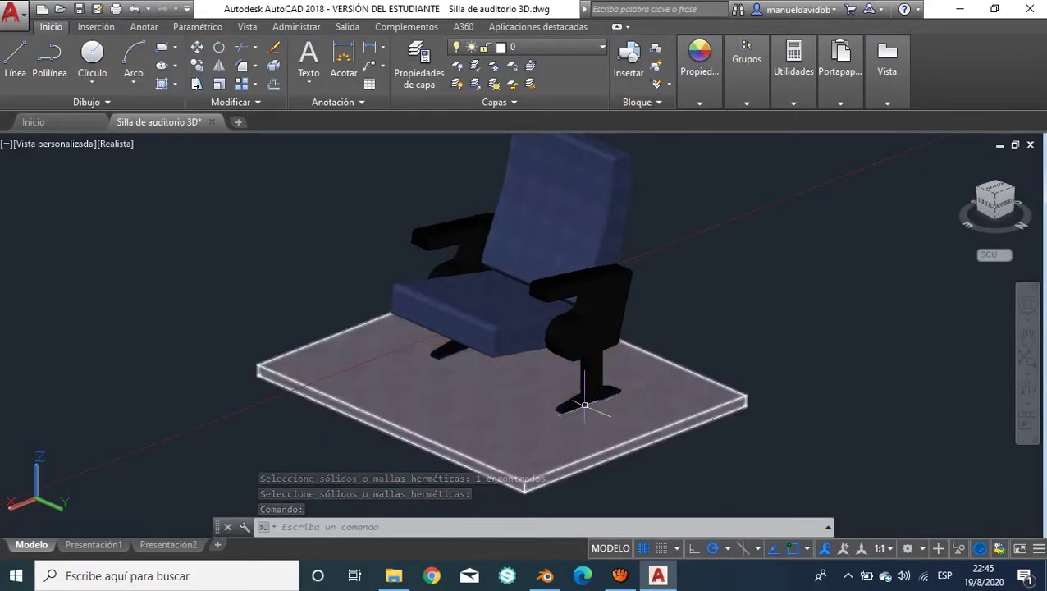
Step: In Blender, box-select the default camera, cube and light and delete all three
left_click(546, 575)
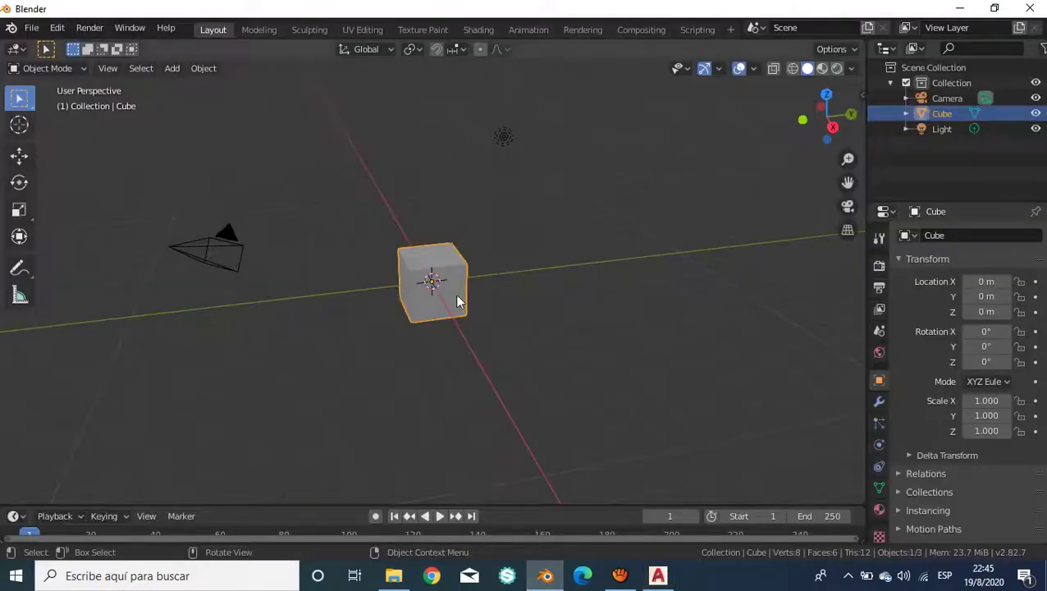
mouse_move(459, 300)
middle_mouse_down()
mouse_move(389, 286)
mouse_move(439, 339)
mouse_move(442, 295)
middle_mouse_up()
scroll(441, 291, "down", 4)
left_click_drag(522, 350, 253, 169)
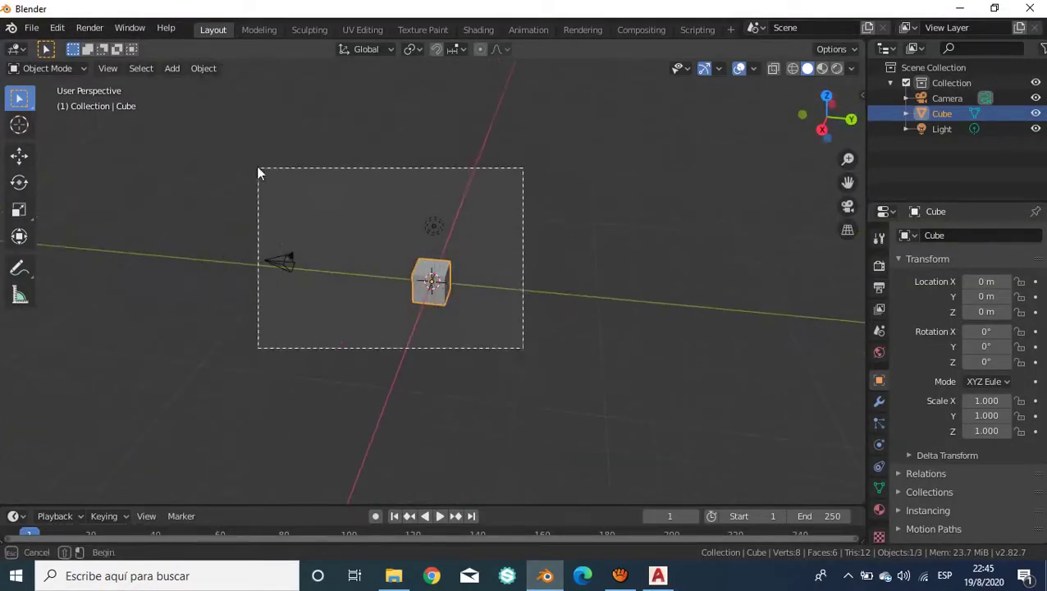
key("x")
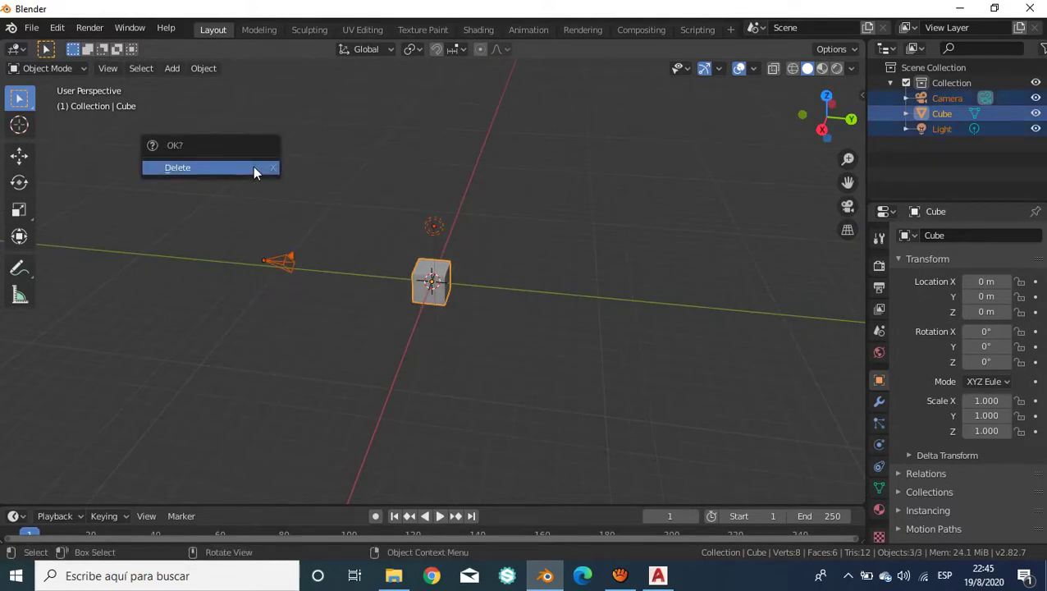
left_click(254, 168)
middle_click_drag(493, 286, 544, 286)
left_click(32, 29)
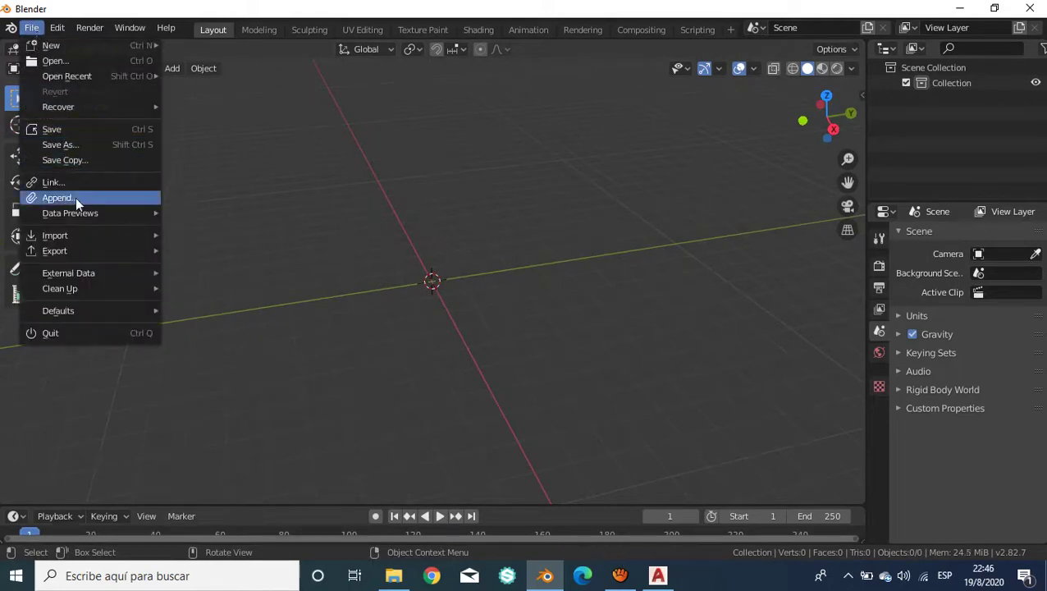
mouse_move(55, 236)
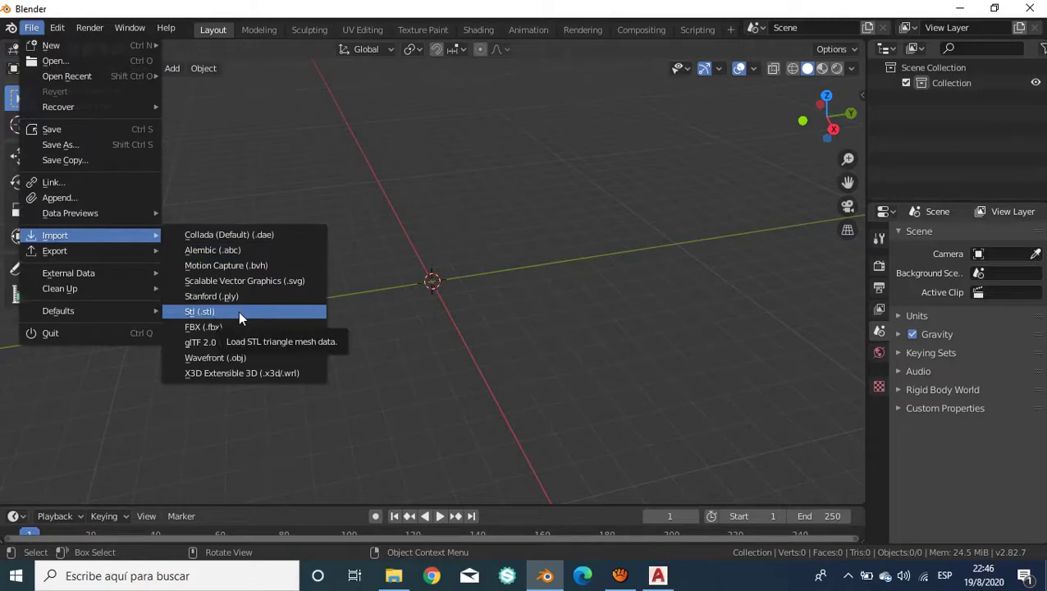
Step: Import 'Silla de auditorio 3D.stl' from the Blender-AutoCAD folder as an STL mesh
left_click(238, 311)
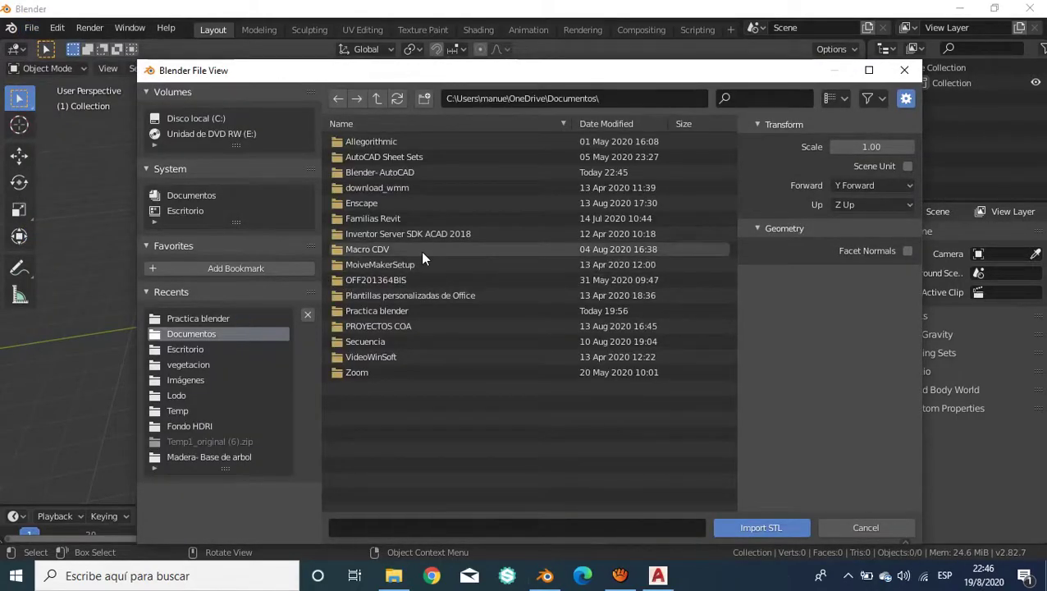
double_click(368, 171)
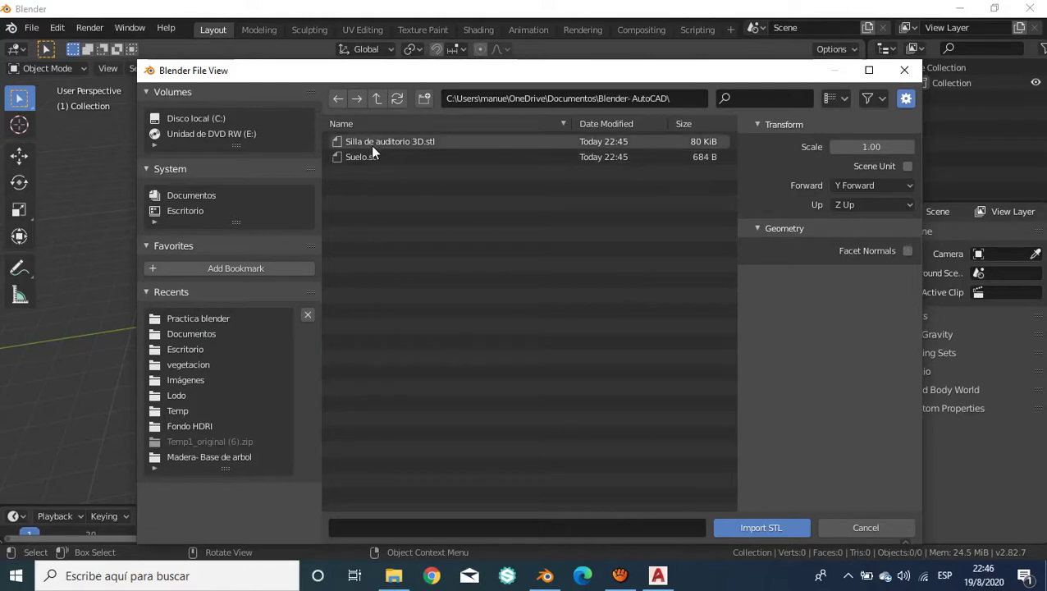
left_click(371, 143)
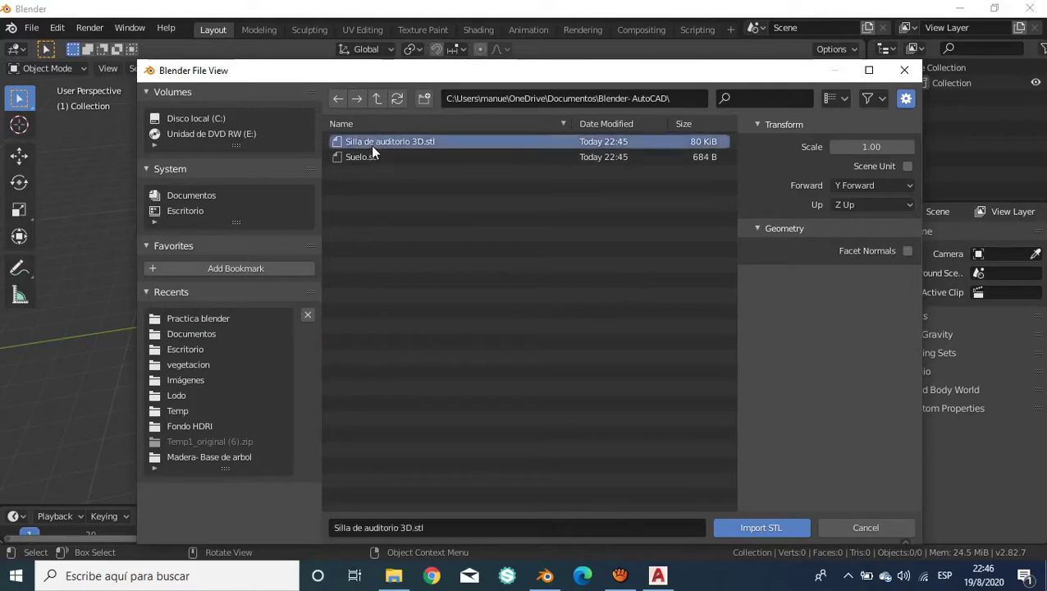
left_click(771, 532)
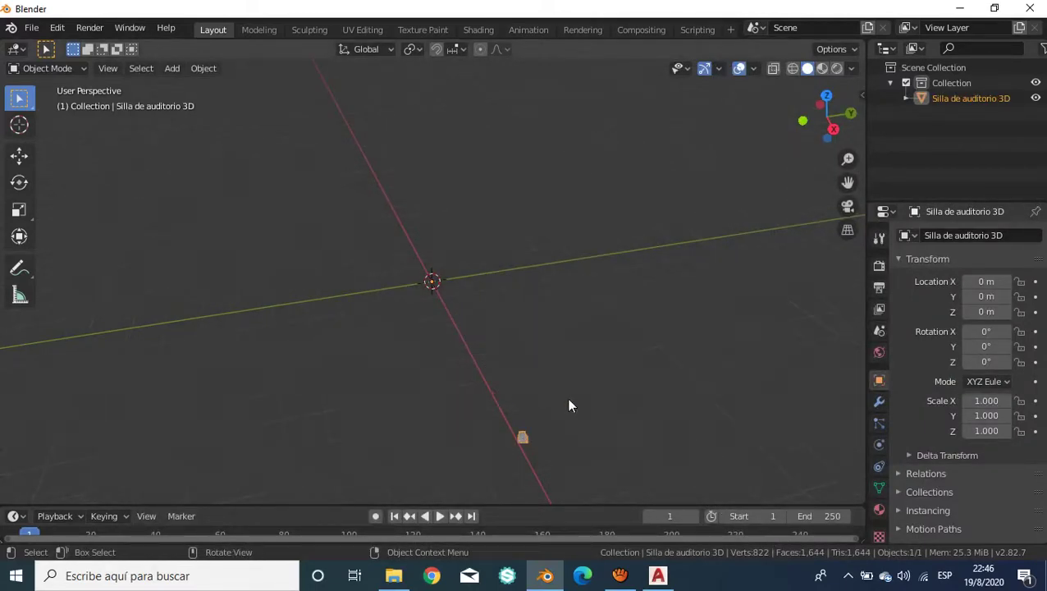
Step: Zoom and orbit the view to frame the imported chair from the front
scroll(500, 306, "up", 2)
scroll(500, 306, "up", 3)
scroll(500, 306, "up", 3)
middle_click_drag(502, 302, 375, 273)
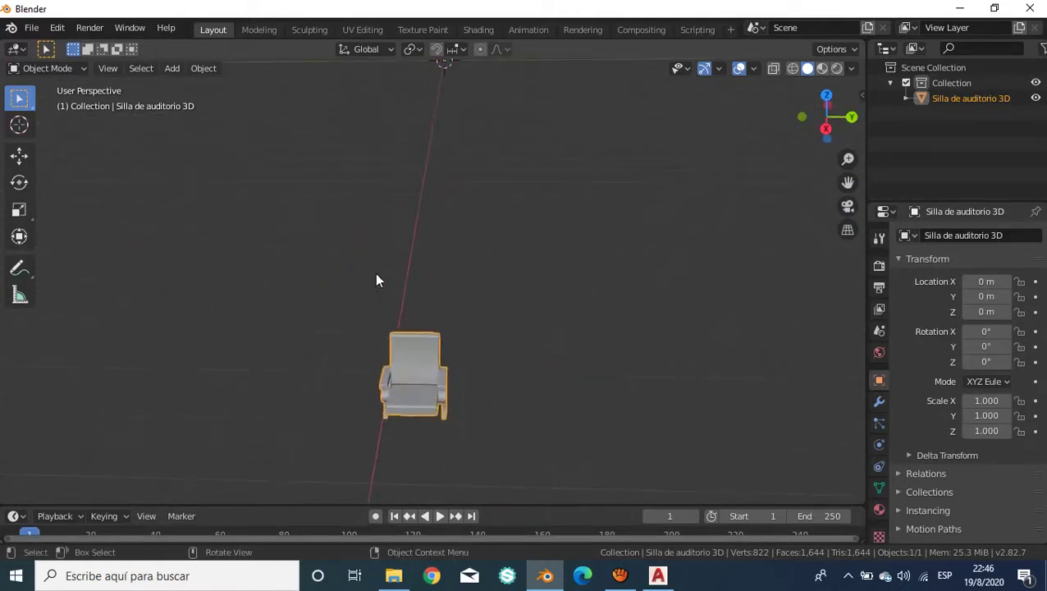
scroll(375, 271, "down", 3)
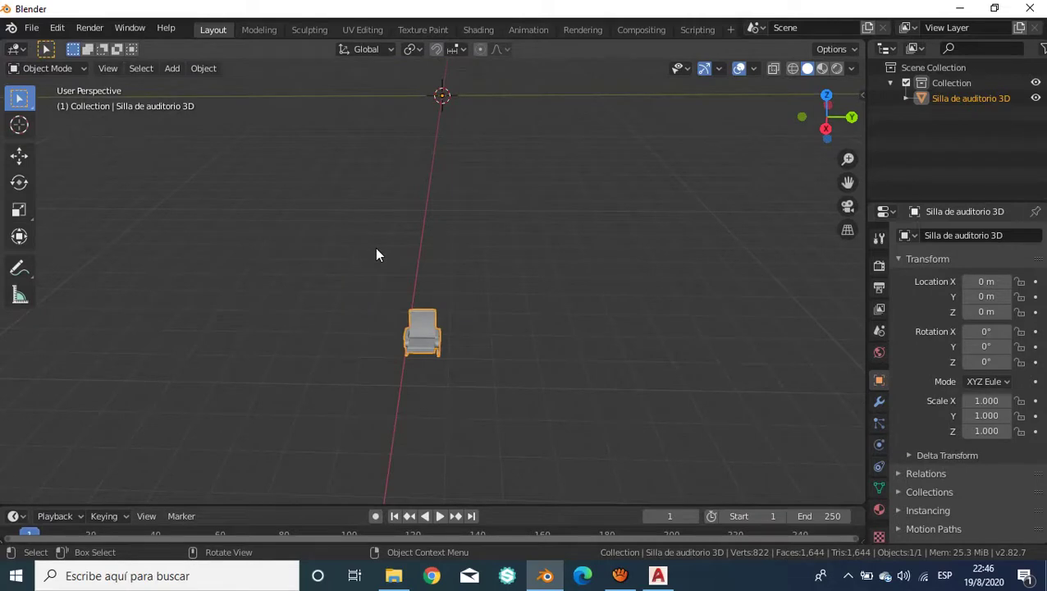
key("shift+a")
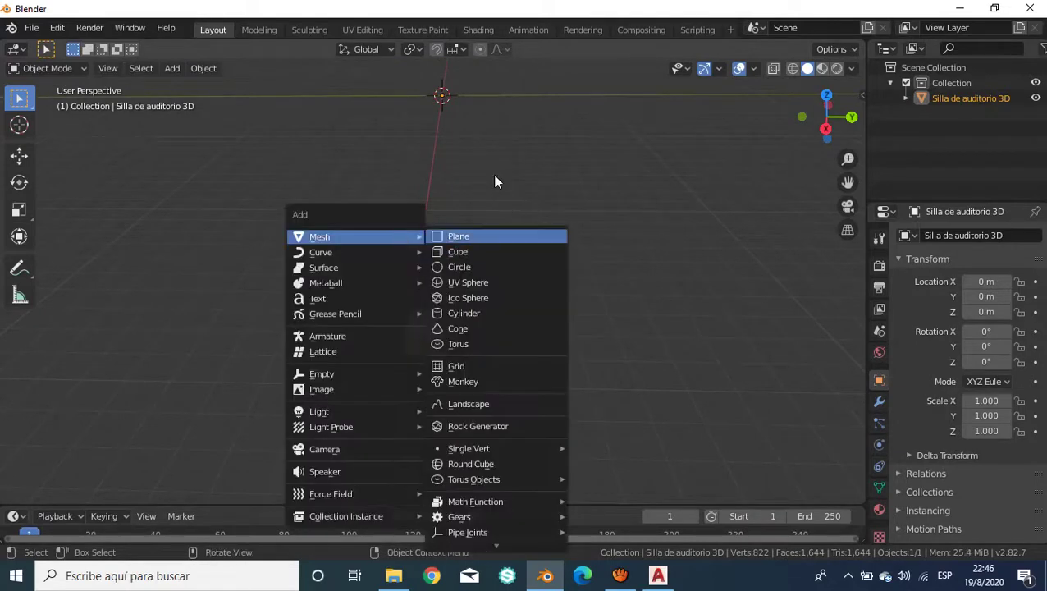
key("Escape")
mouse_move(460, 271)
middle_mouse_down()
mouse_move(338, 225)
mouse_move(261, 232)
mouse_move(370, 236)
middle_mouse_up()
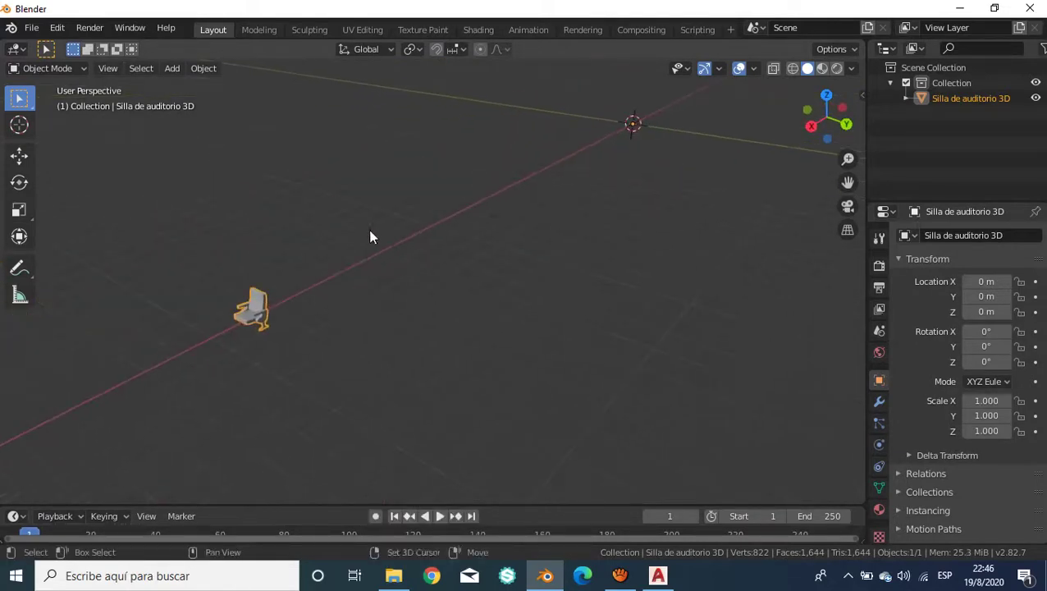
scroll(454, 294, "up", 3, "shift")
Step: Move the chair along X to Location X -27.175 and recentre the view on it
key("g")
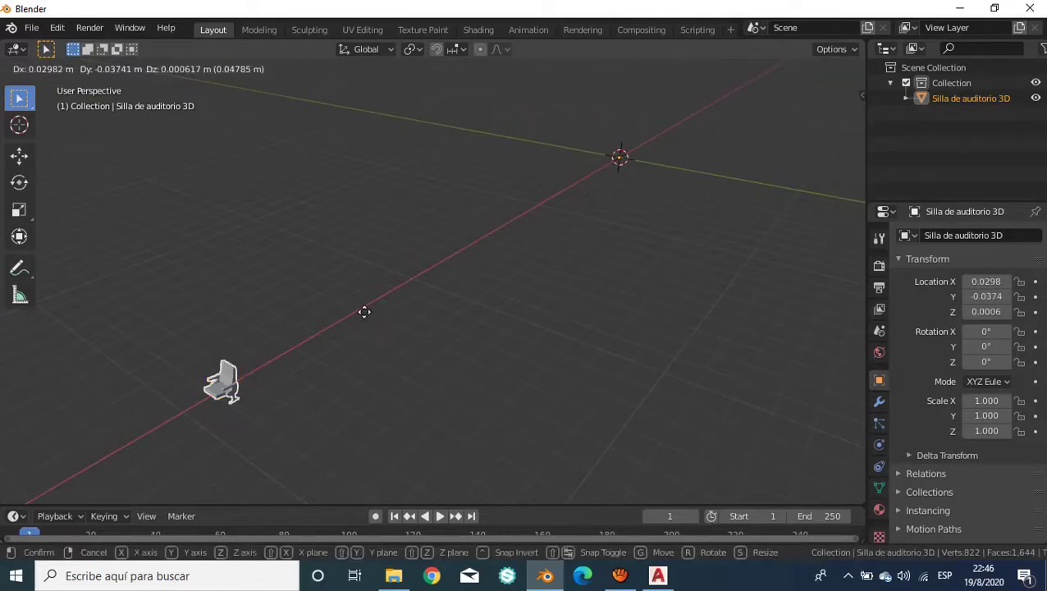
key("y")
key("Escape")
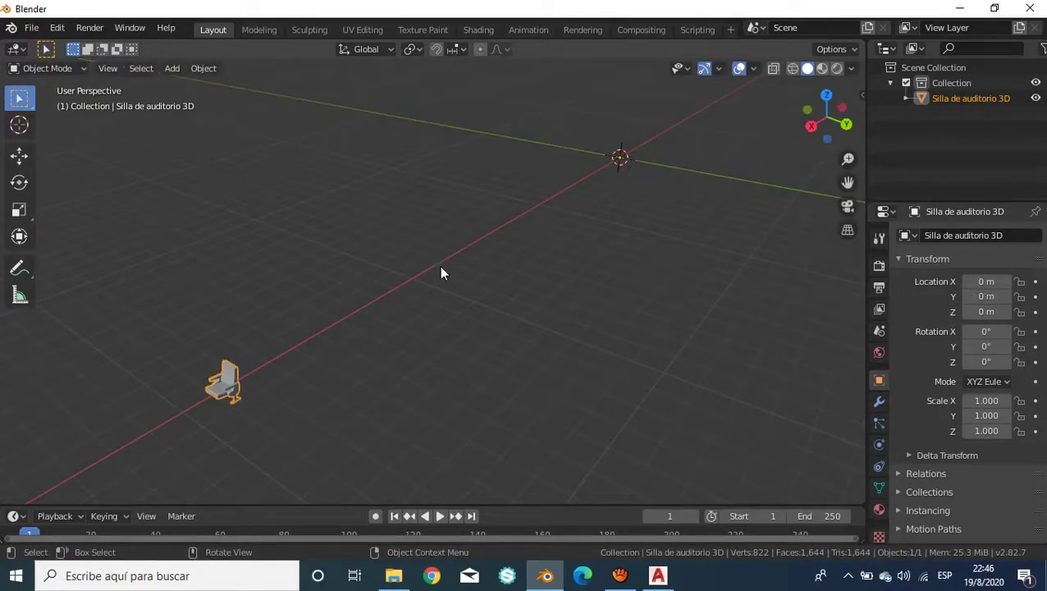
key("g")
key("x")
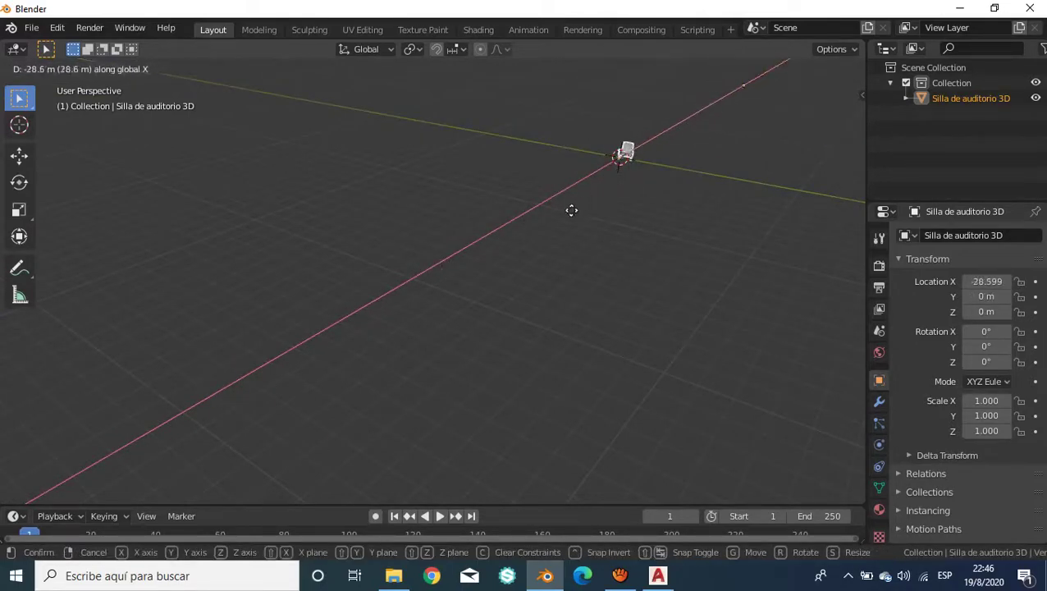
left_click(568, 213)
mouse_move(610, 177)
middle_mouse_down("shift")
mouse_move(530, 272)
mouse_move(631, 222)
mouse_move(541, 281)
mouse_move(619, 252)
mouse_move(549, 297)
mouse_move(498, 265)
mouse_move(460, 257)
mouse_move(447, 280)
mouse_move(418, 279)
middle_mouse_up("shift")
scroll(541, 282, "up", 3)
scroll(548, 296, "up", 3)
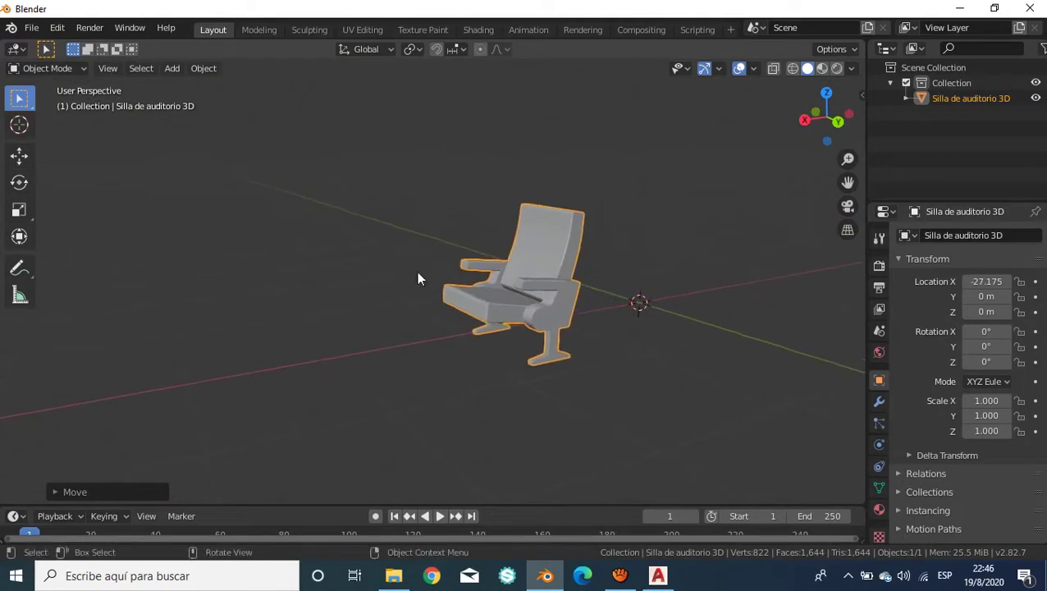
left_click(32, 28)
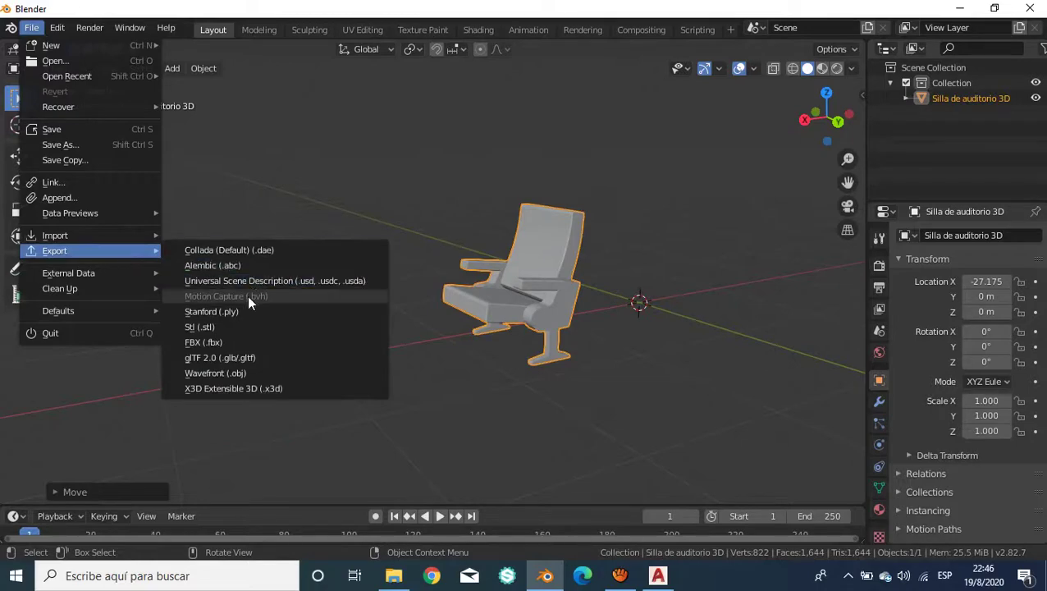
mouse_move(55, 236)
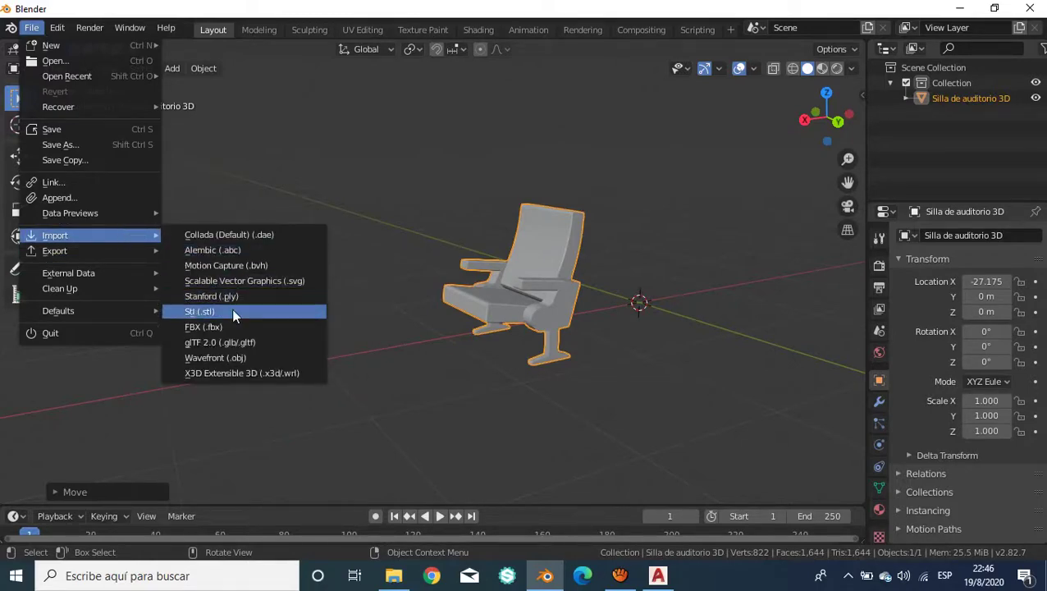
Step: Import the Suelo.stl floor file as STL and bring the floor slab into view
left_click(231, 311)
left_click(389, 157)
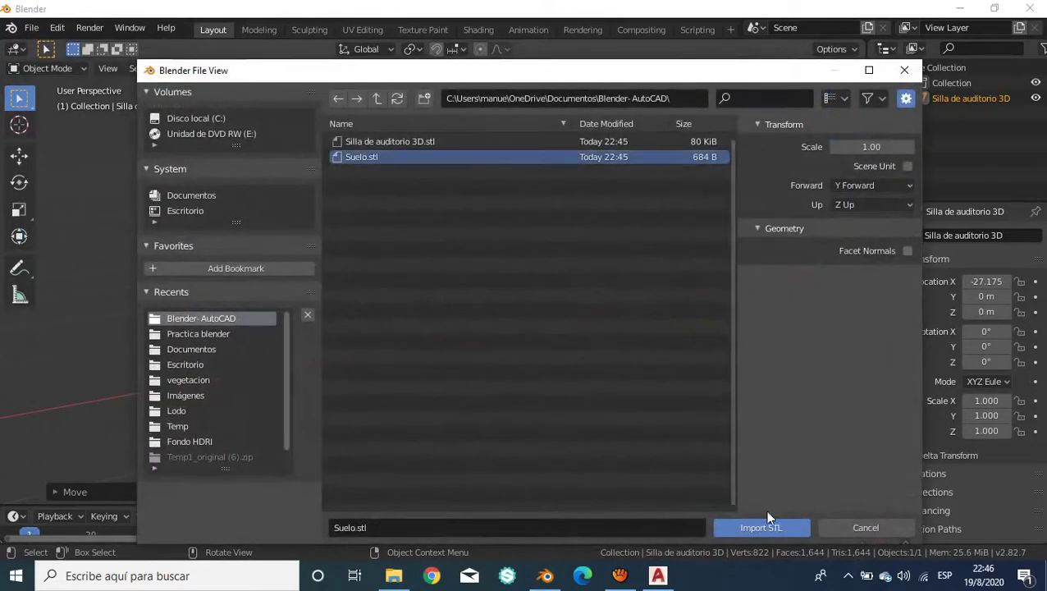
left_click(769, 530)
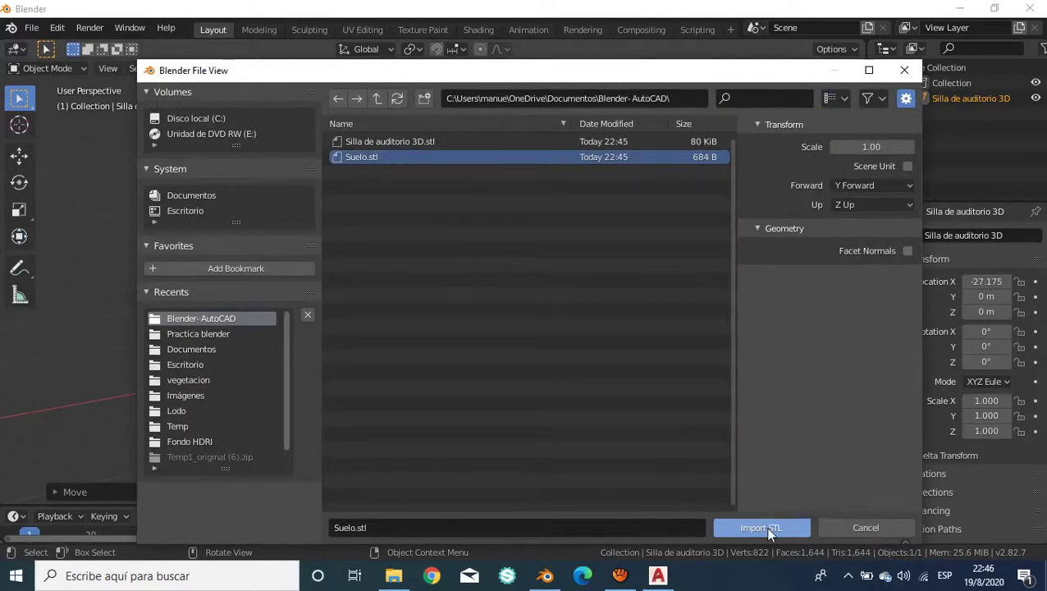
scroll(399, 332, "down", 4)
scroll(400, 332, "down", 3)
mouse_move(399, 332)
middle_mouse_down("shift")
mouse_move(380, 326)
mouse_move(447, 316)
mouse_move(317, 306)
mouse_move(193, 367)
mouse_move(302, 339)
middle_mouse_up("shift")
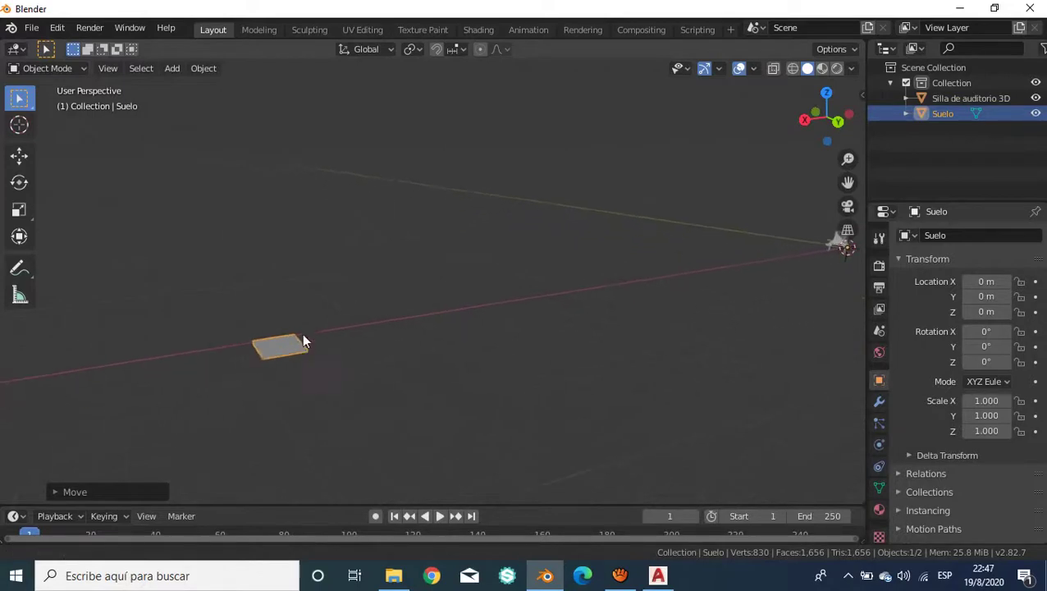
Step: Move the Suelo floor along the X axis to sit under the chair
left_click(19, 155)
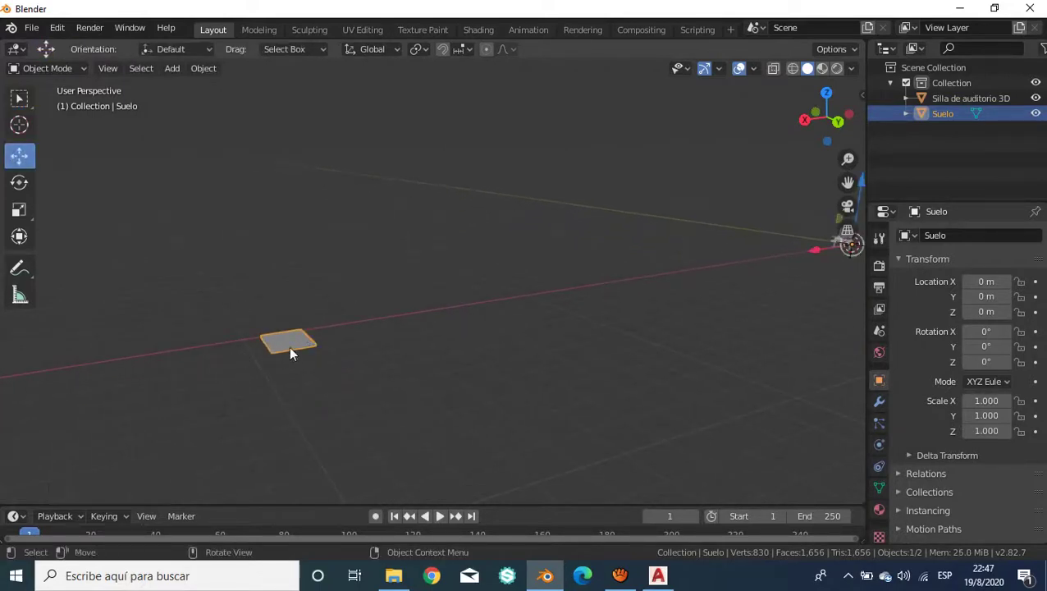
scroll(288, 279, "down", 2)
mouse_move(641, 343)
middle_mouse_down()
mouse_move(626, 320)
mouse_move(670, 292)
middle_mouse_up()
key("g")
key("x")
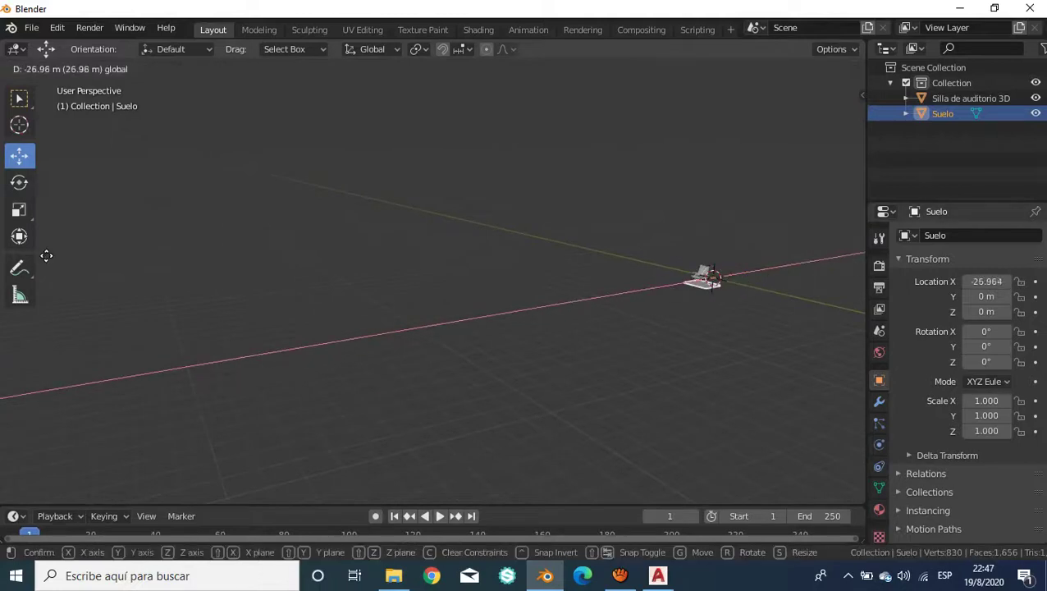
left_click(164, 280)
Step: Move the floor along the Y axis to Y -0.3352
middle_click_drag(551, 311, 623, 332)
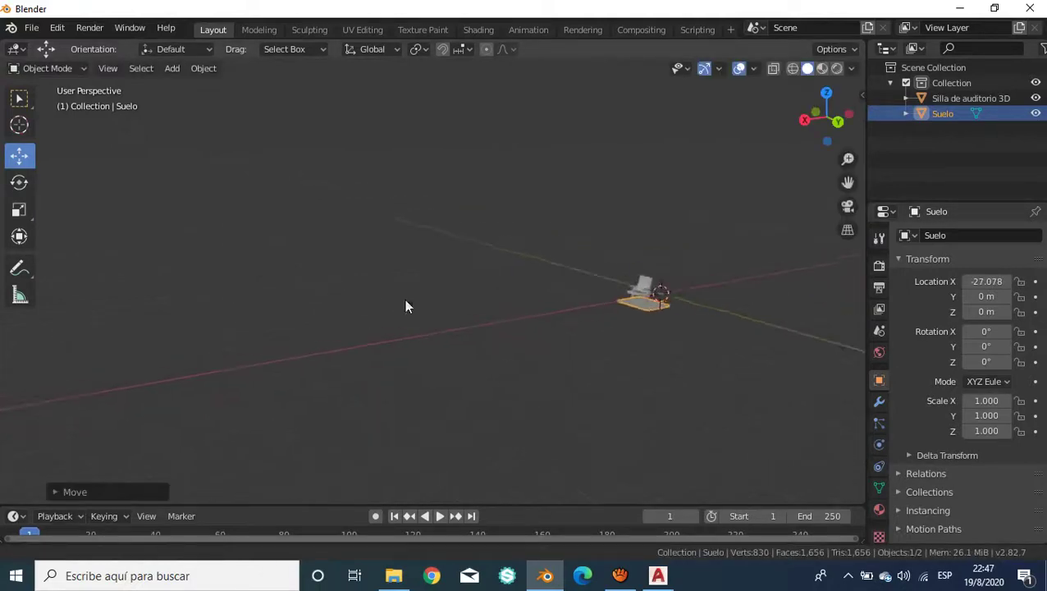
scroll(622, 327, "up", 2)
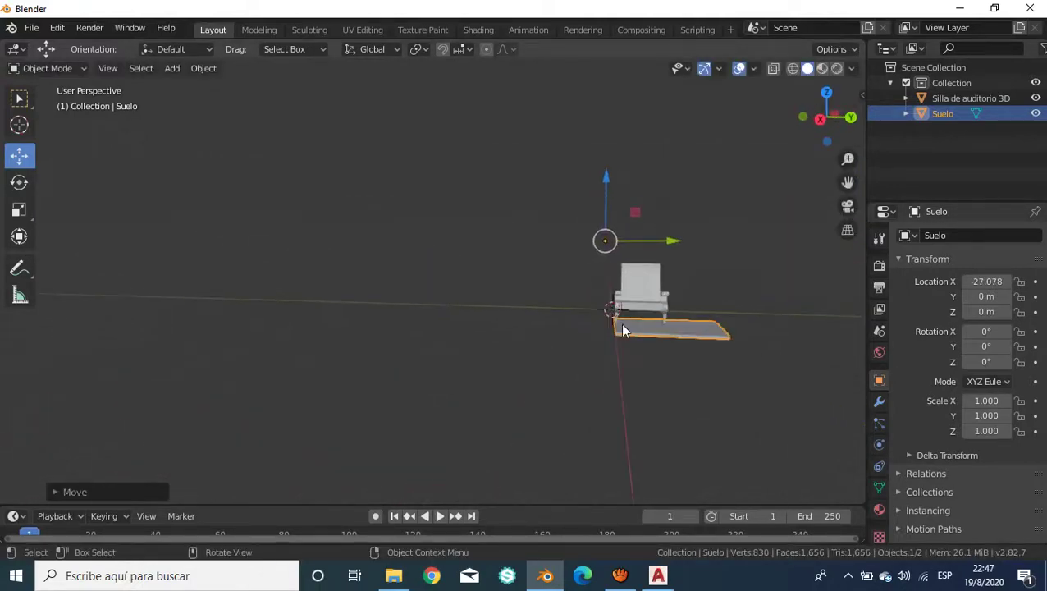
mouse_move(622, 326)
middle_mouse_down()
mouse_move(544, 369)
mouse_move(452, 345)
middle_mouse_up()
scroll(545, 373, "up", 2)
key("g")
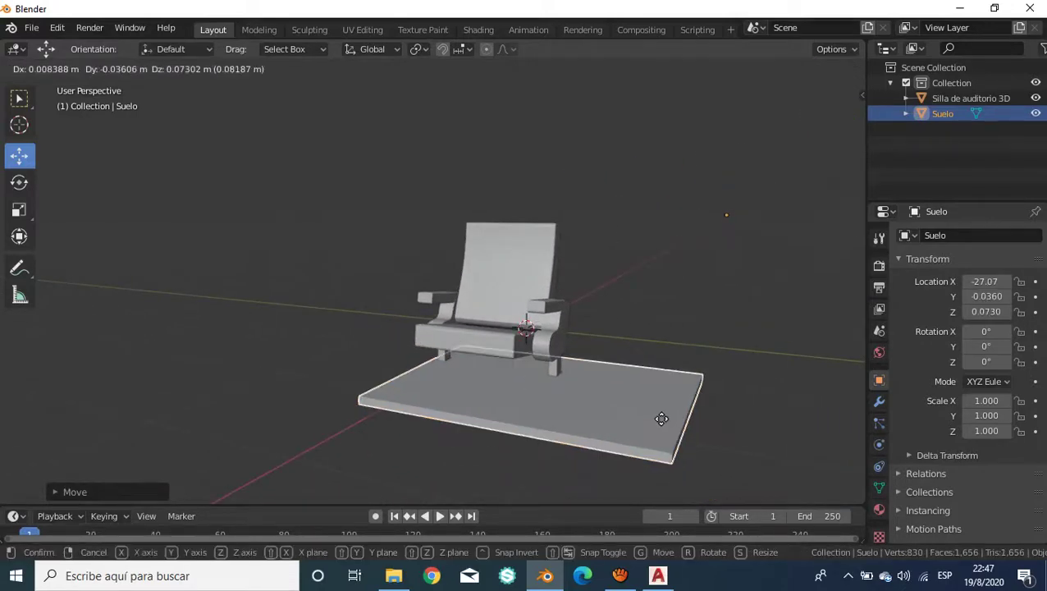
key("y")
left_click(654, 418)
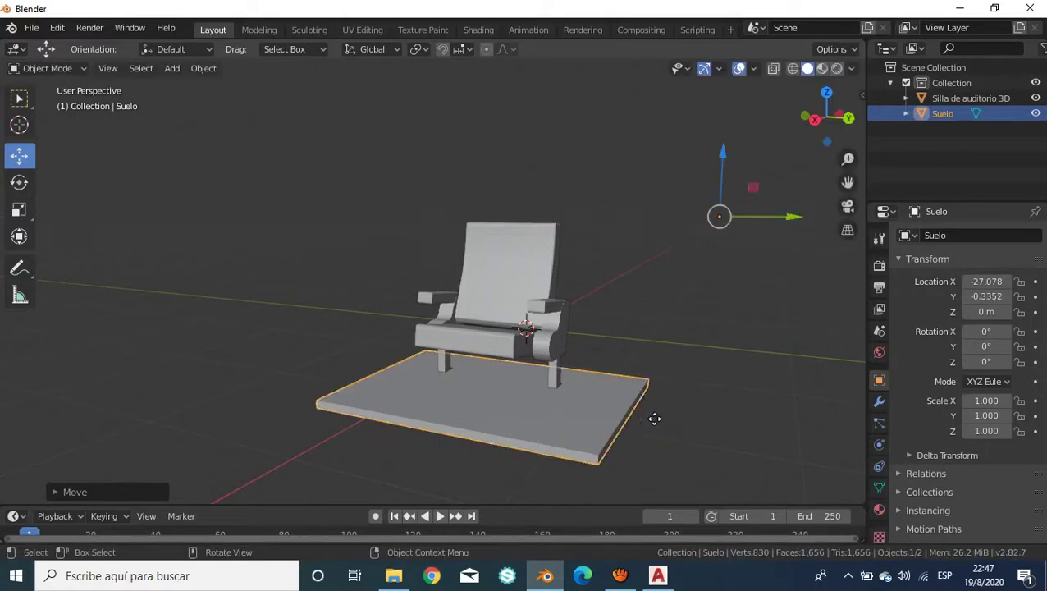
Step: Lower the floor on Z under the chair legs and fine-tune X, ending at X -27.247, Z -0.0367
key("g")
key("z")
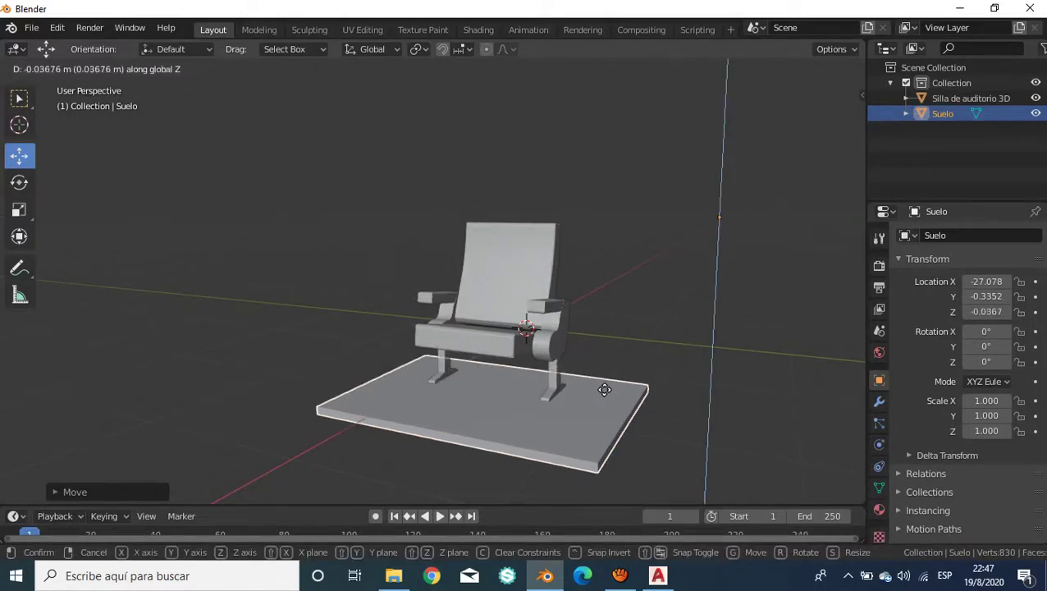
left_click(555, 392)
middle_click_drag(554, 391, 519, 376)
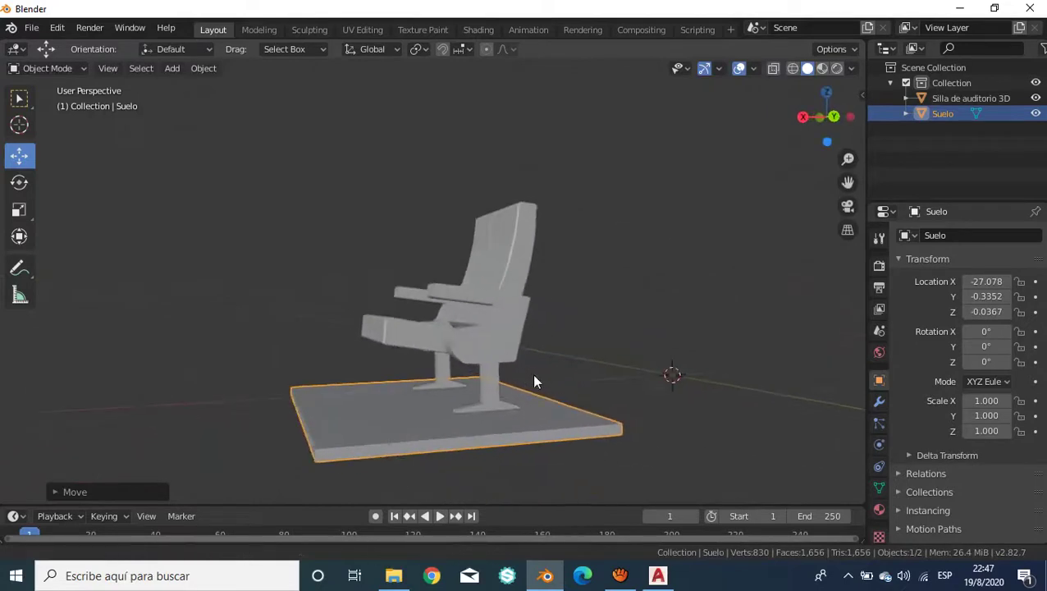
key("g")
key("x")
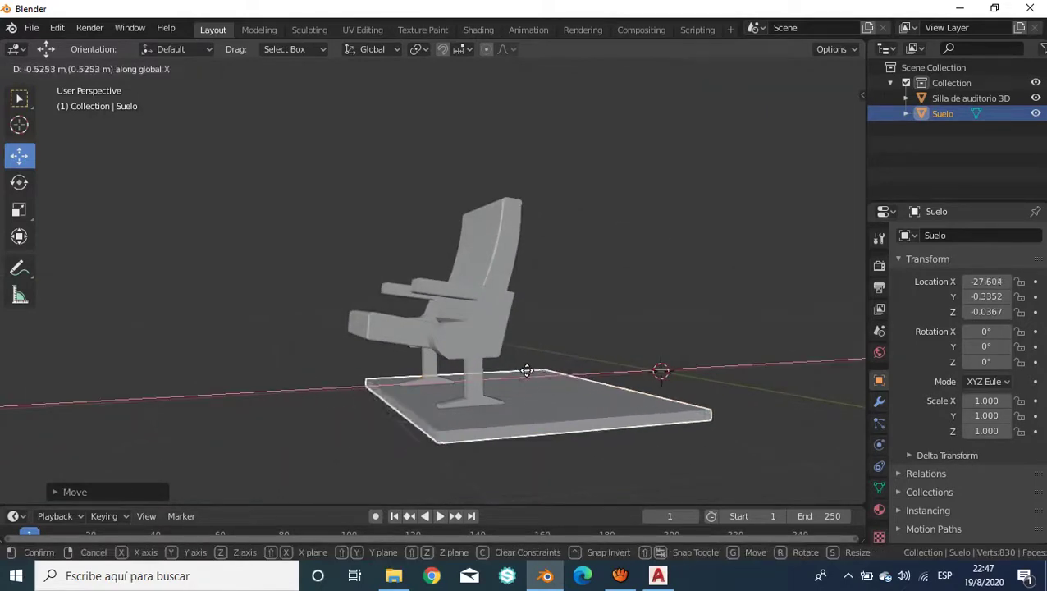
left_click(521, 371)
left_click(547, 309)
mouse_move(547, 308)
middle_mouse_down()
mouse_move(705, 341)
mouse_move(508, 312)
mouse_move(451, 285)
mouse_move(434, 253)
middle_mouse_up()
Step: Apply Shade Smooth to the 'Silla de auditorio 3D' chair
left_click(432, 248)
right_click(430, 248)
left_click(427, 248)
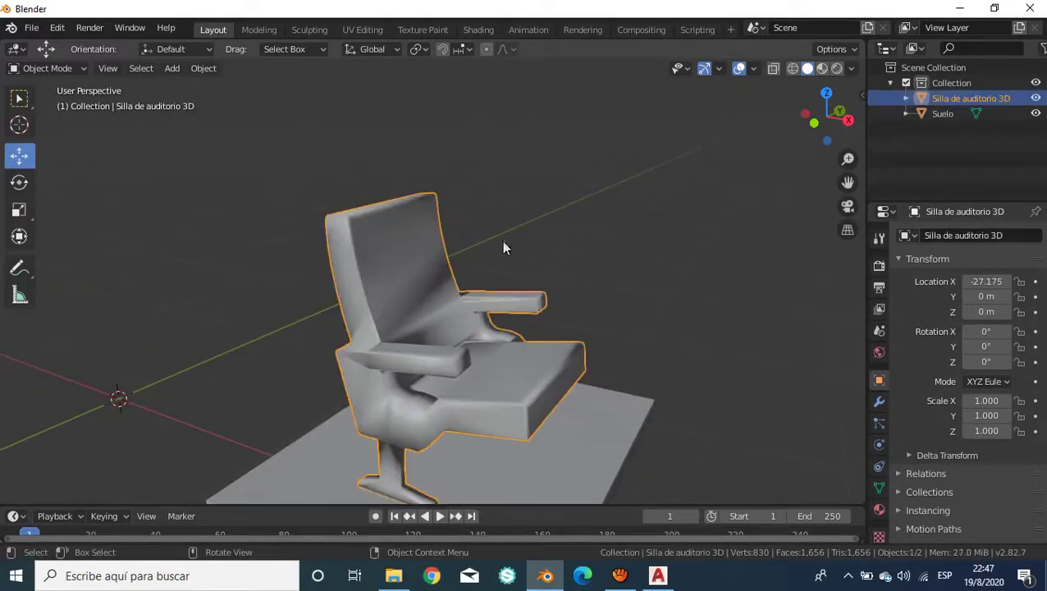
Step: Enable Auto Smooth at 30° in the chair mesh's Normals settings
left_click(879, 489)
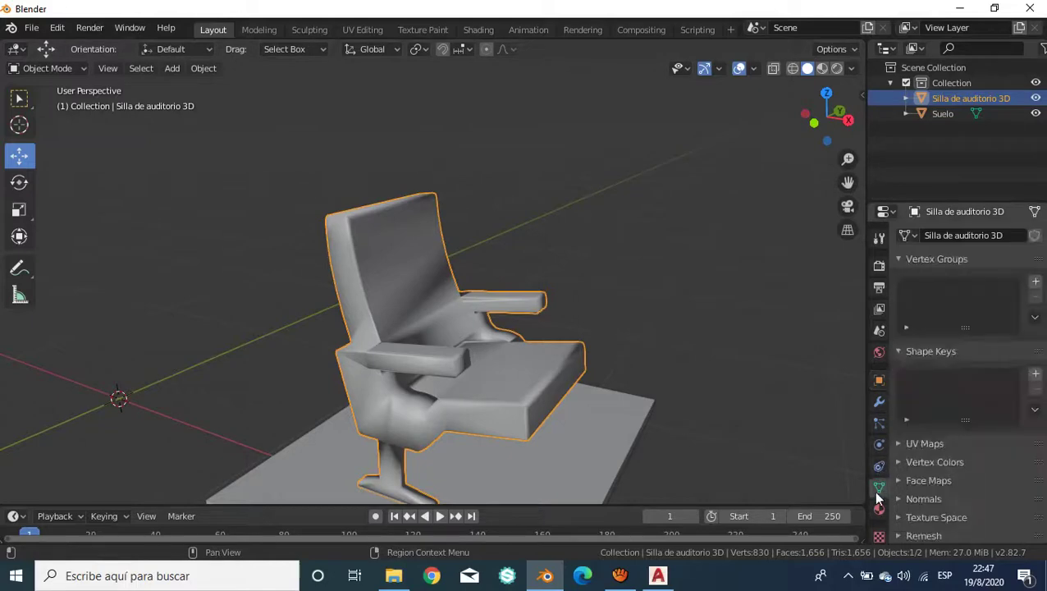
left_click(919, 499)
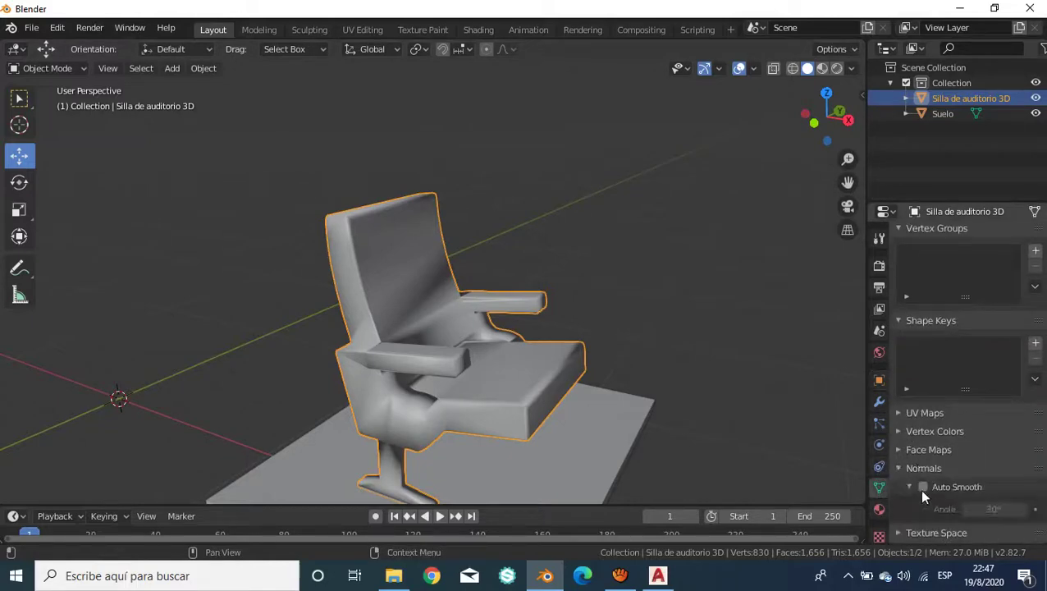
left_click(923, 488)
mouse_move(638, 398)
middle_mouse_down()
mouse_move(391, 388)
mouse_move(413, 400)
mouse_move(479, 397)
mouse_move(433, 389)
mouse_move(507, 378)
middle_mouse_up()
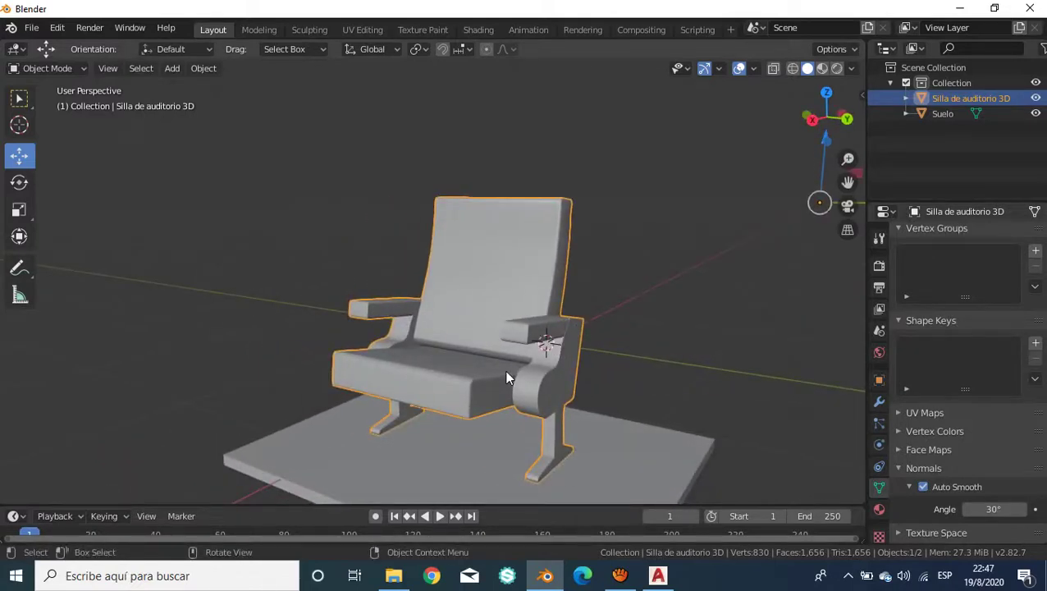